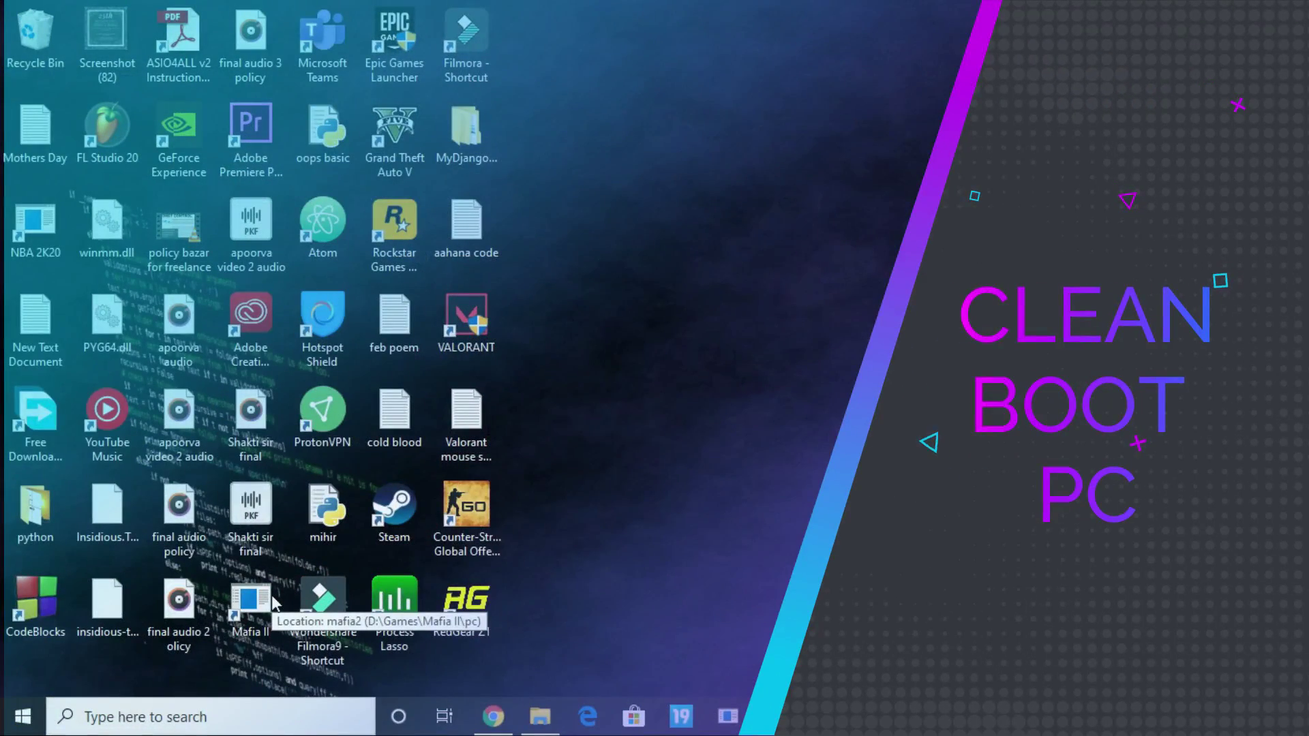
- Open Command Prompt from the 'cmd' search and ping 1.1.1.1
{"action": "left_click", "coordinate": [493, 716]}
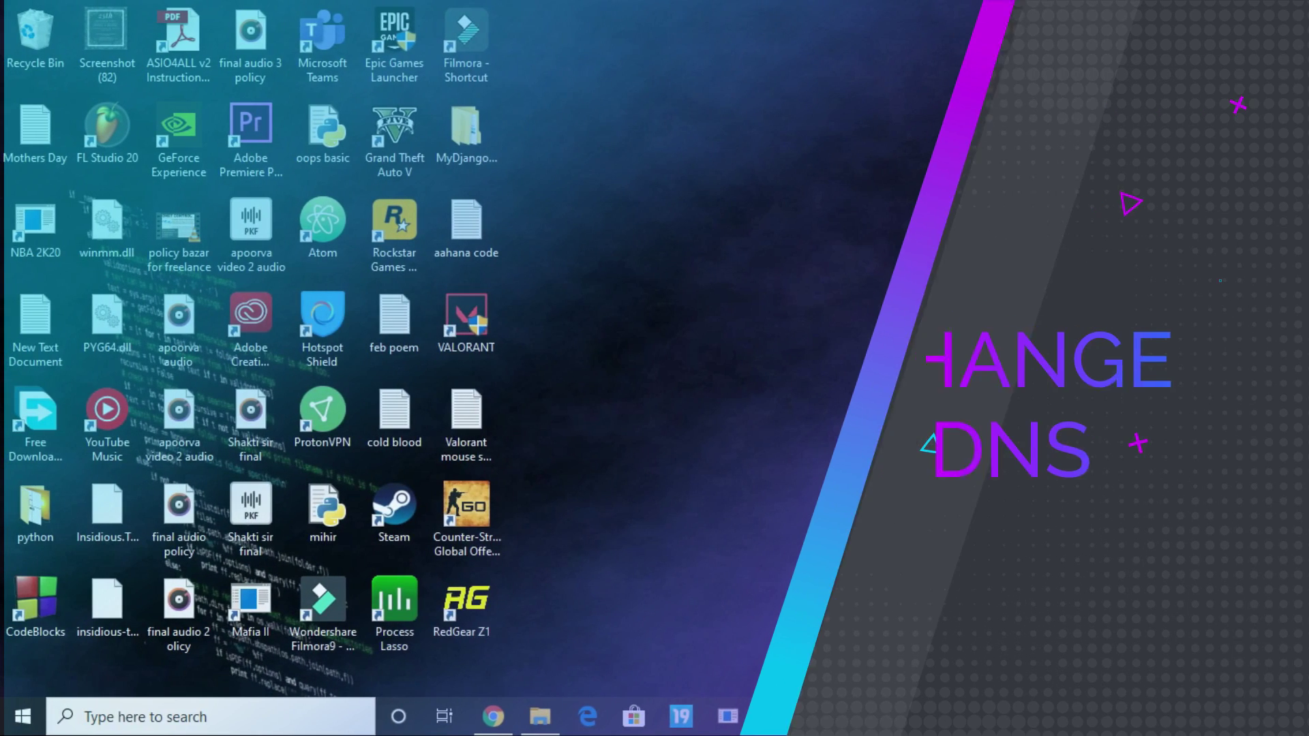
{"action": "left_click", "coordinate": [159, 726]}
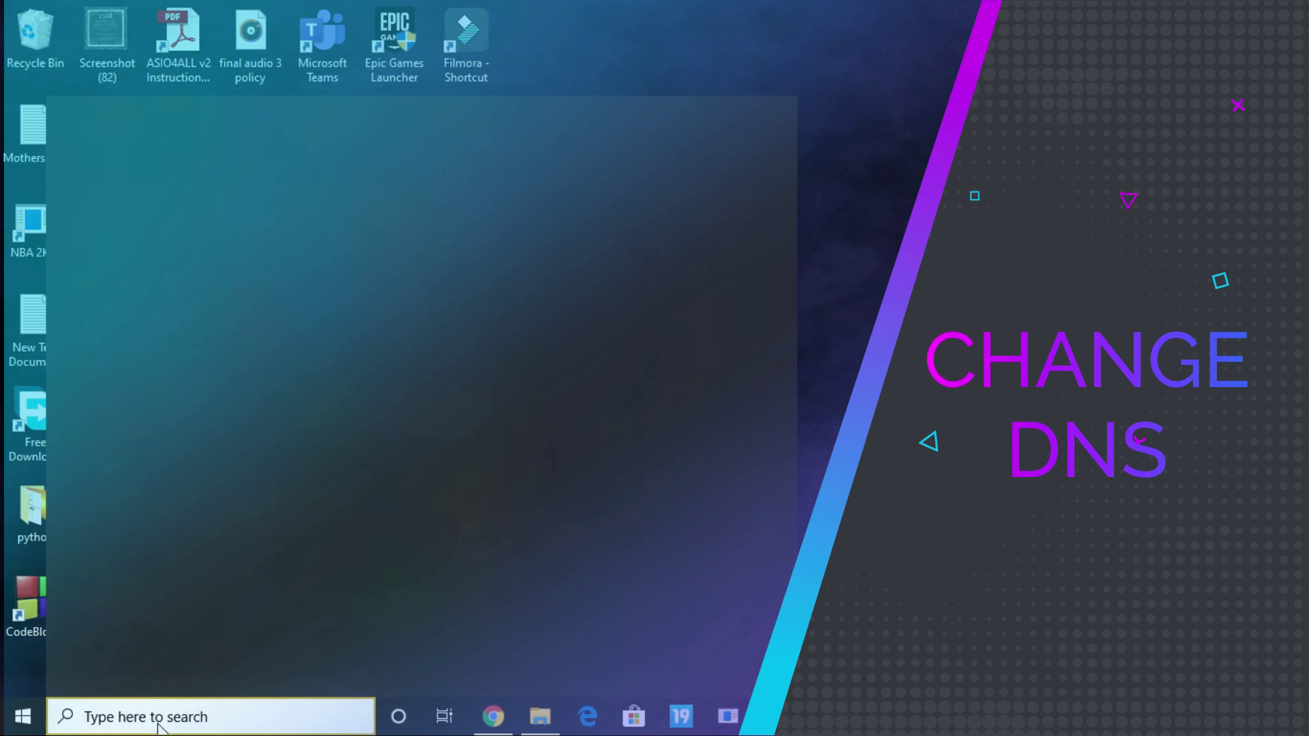
{"action": "type", "text": "cmd"}
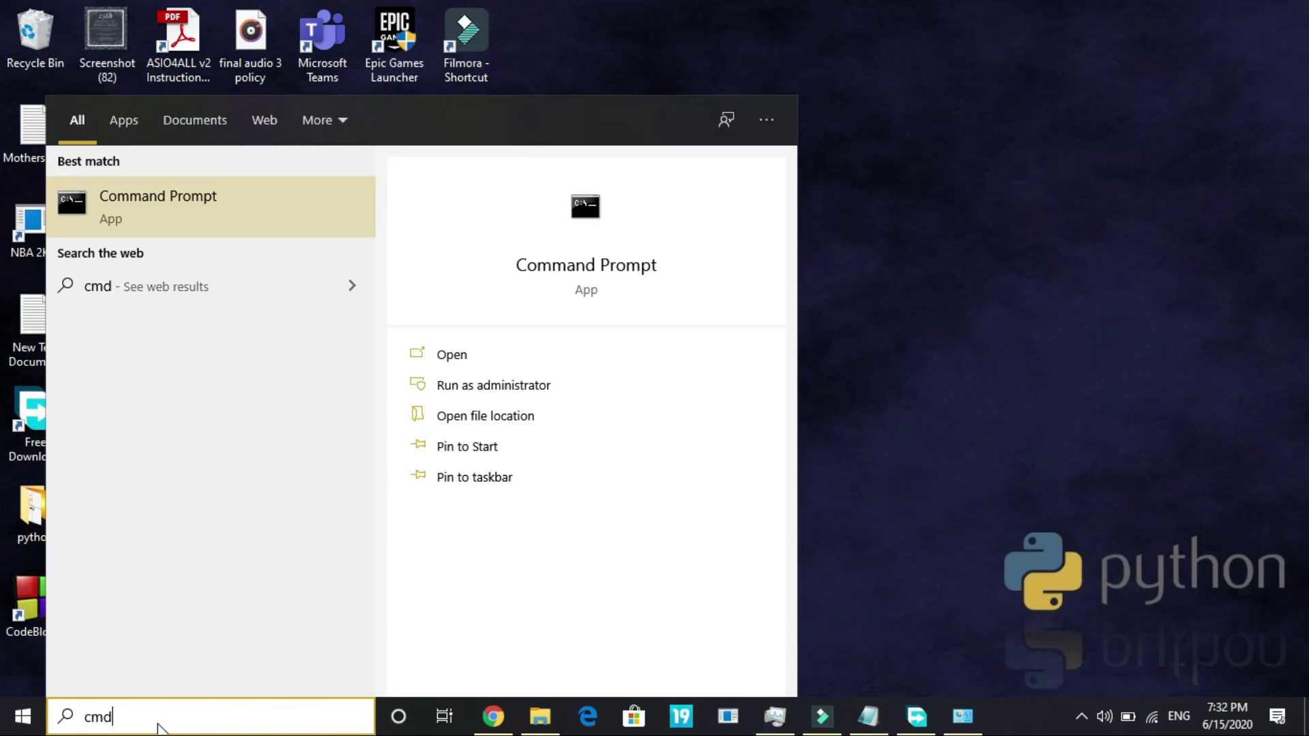
{"action": "left_click", "coordinate": [141, 195]}
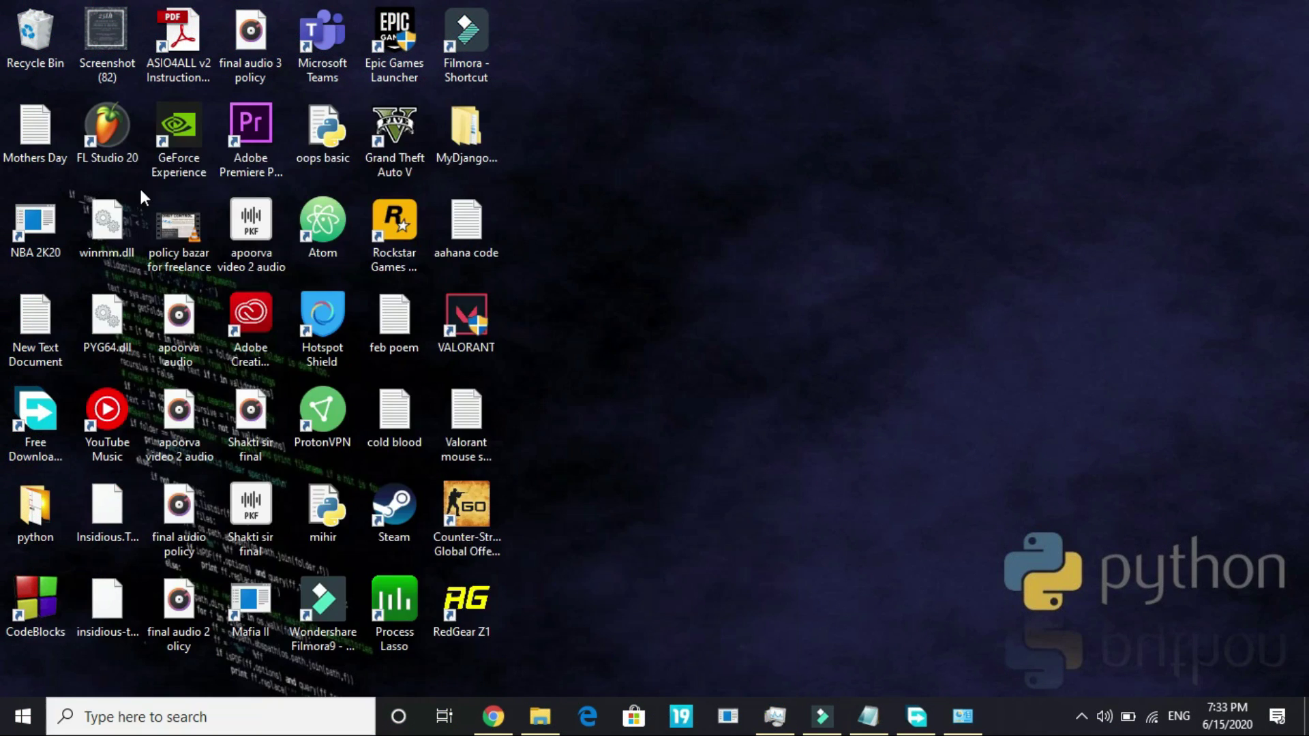
{"action": "type", "text": "pin"}
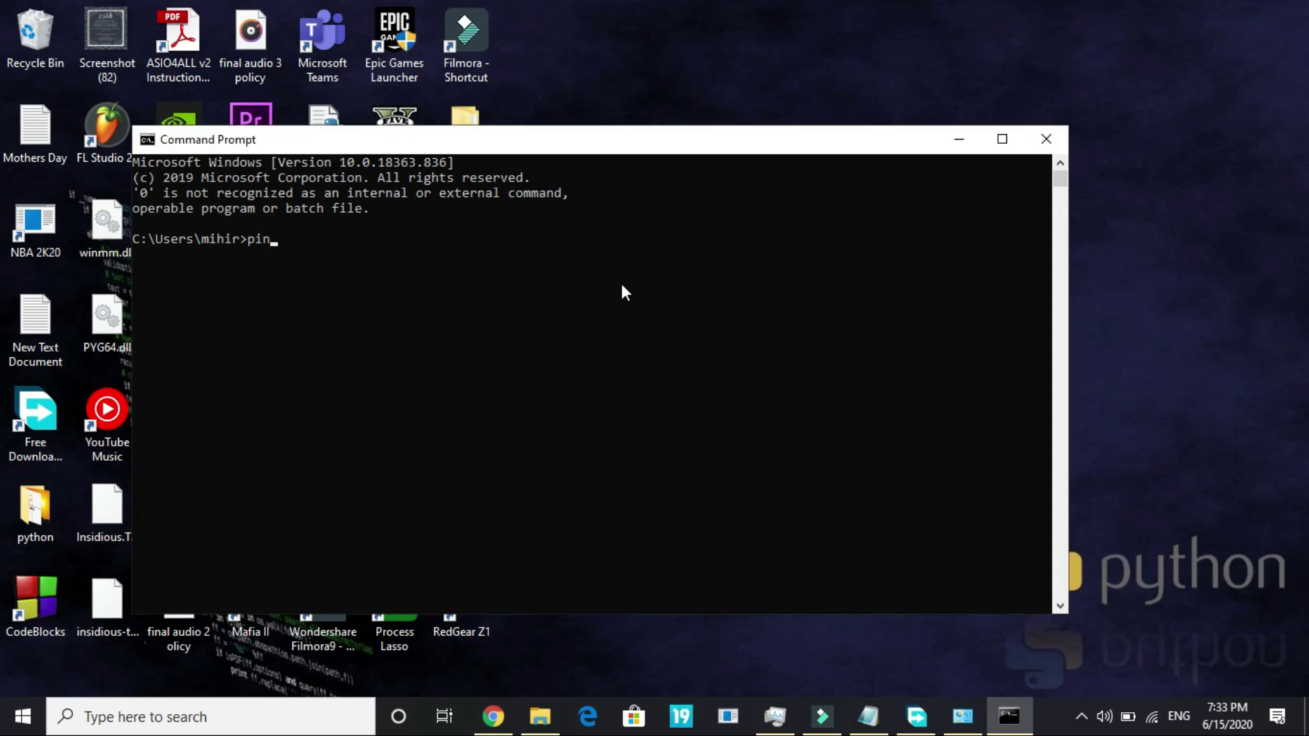
{"action": "type", "text": "g 1.1.1.1"}
{"action": "key", "text": "Return"}
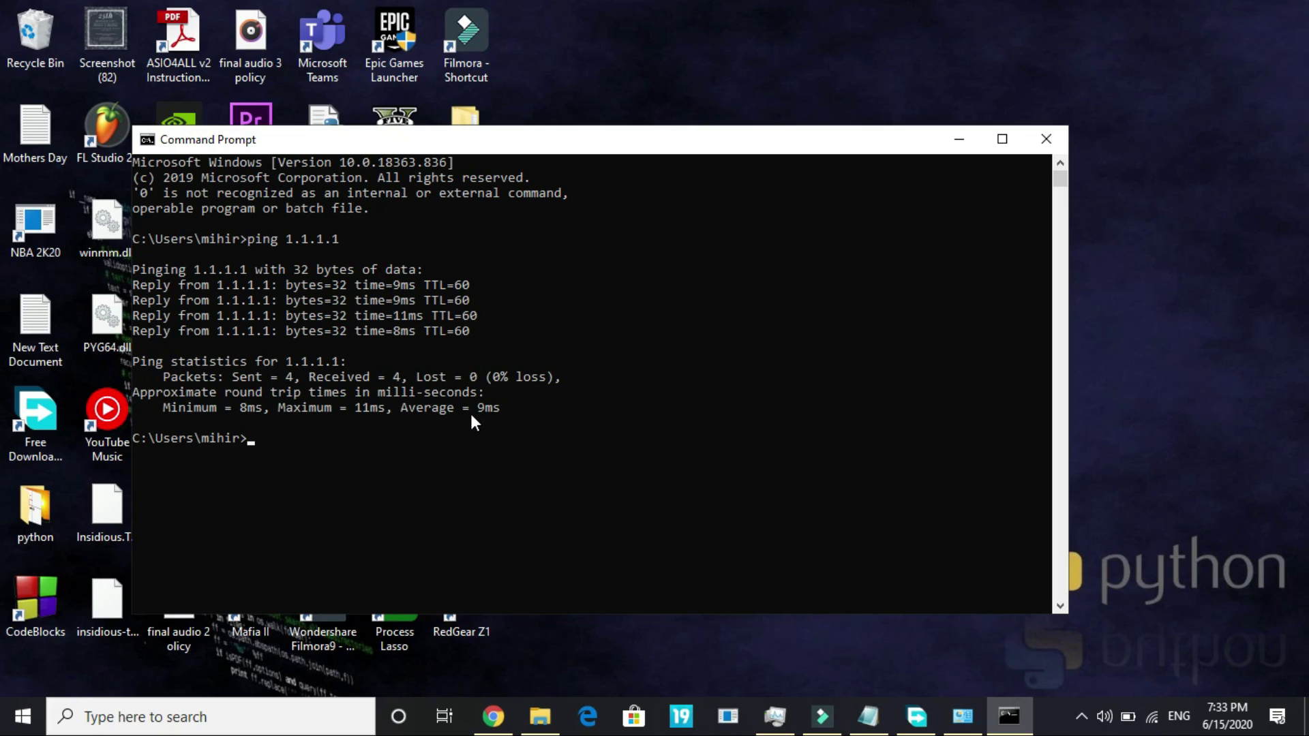
- Ping 8.8.8.8 and compare its 26 ms average with 1.1.1.1's 9 ms
{"action": "left_click_drag", "start_coordinate": [471, 413], "coordinate": [577, 409]}
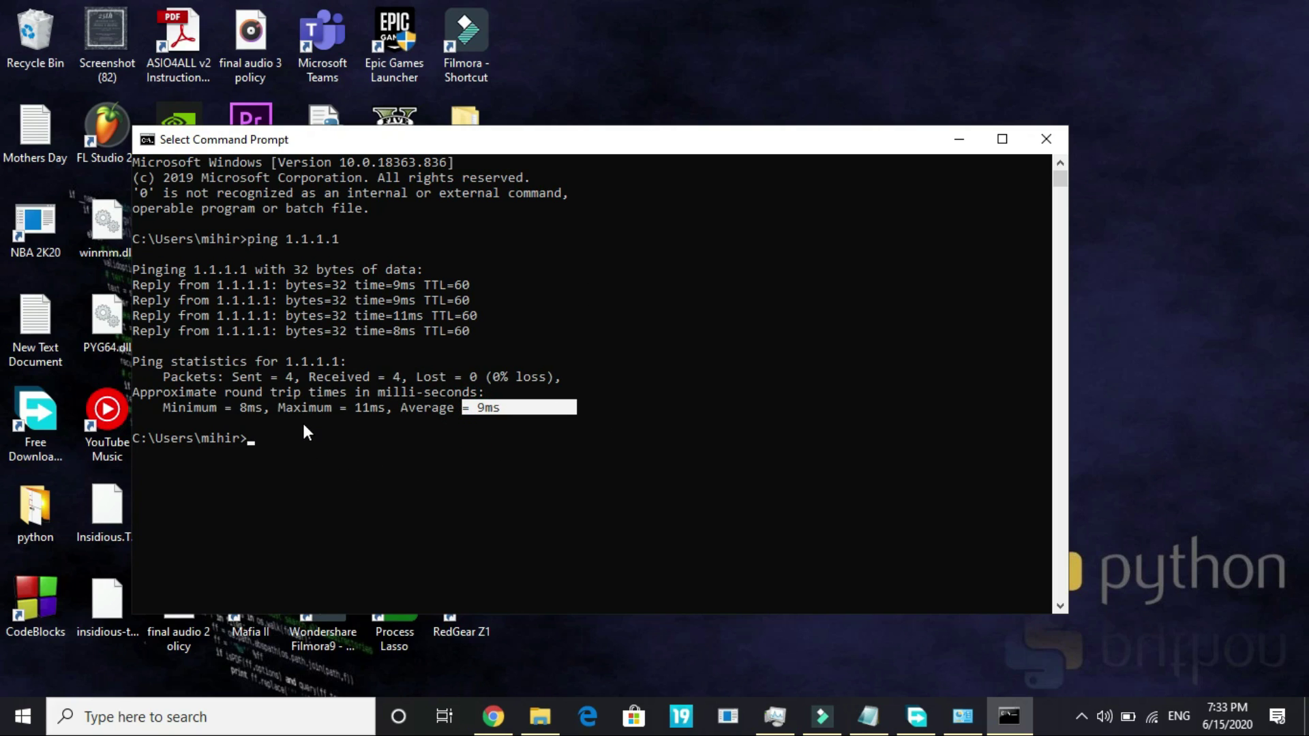
{"action": "left_click", "coordinate": [280, 448]}
{"action": "type", "text": "pi"}
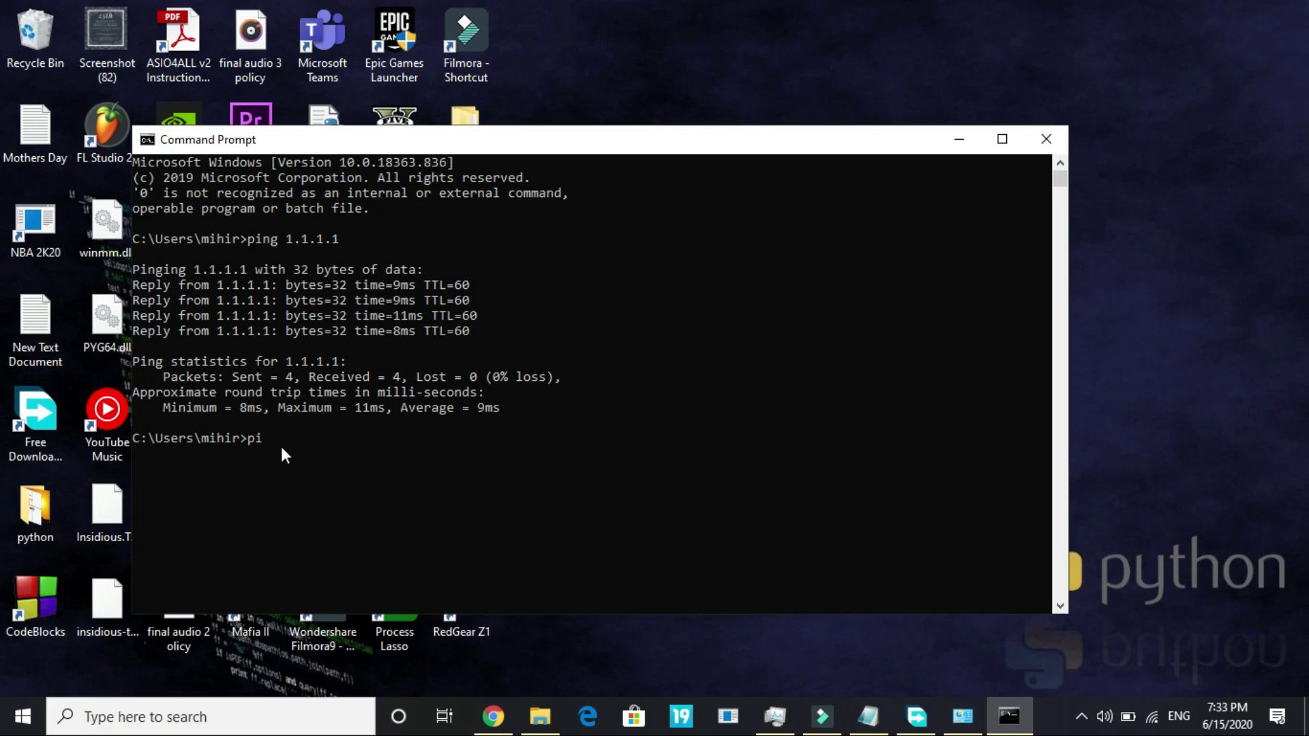
{"action": "type", "text": "ng 8.8.8.8"}
{"action": "key", "text": "Return"}
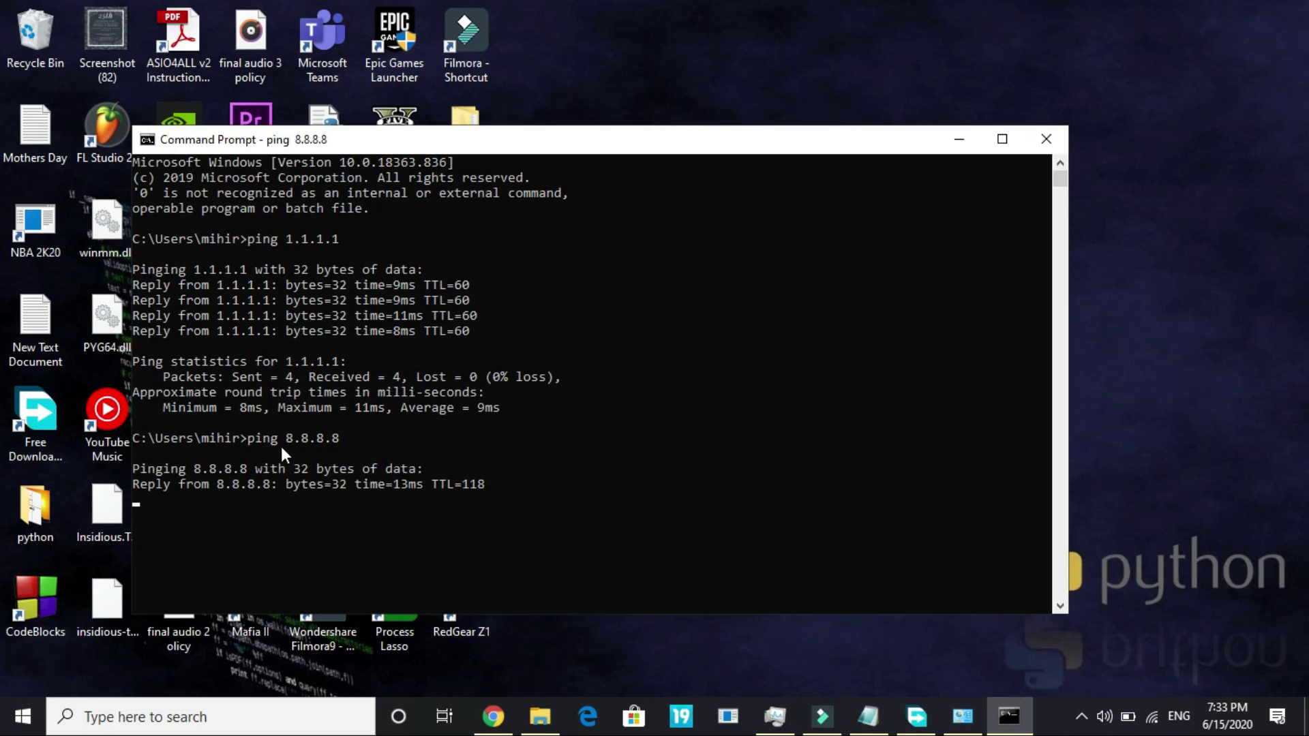
{"action": "scroll", "coordinate": [326, 511], "scroll_direction": "down", "scroll_amount": 4}
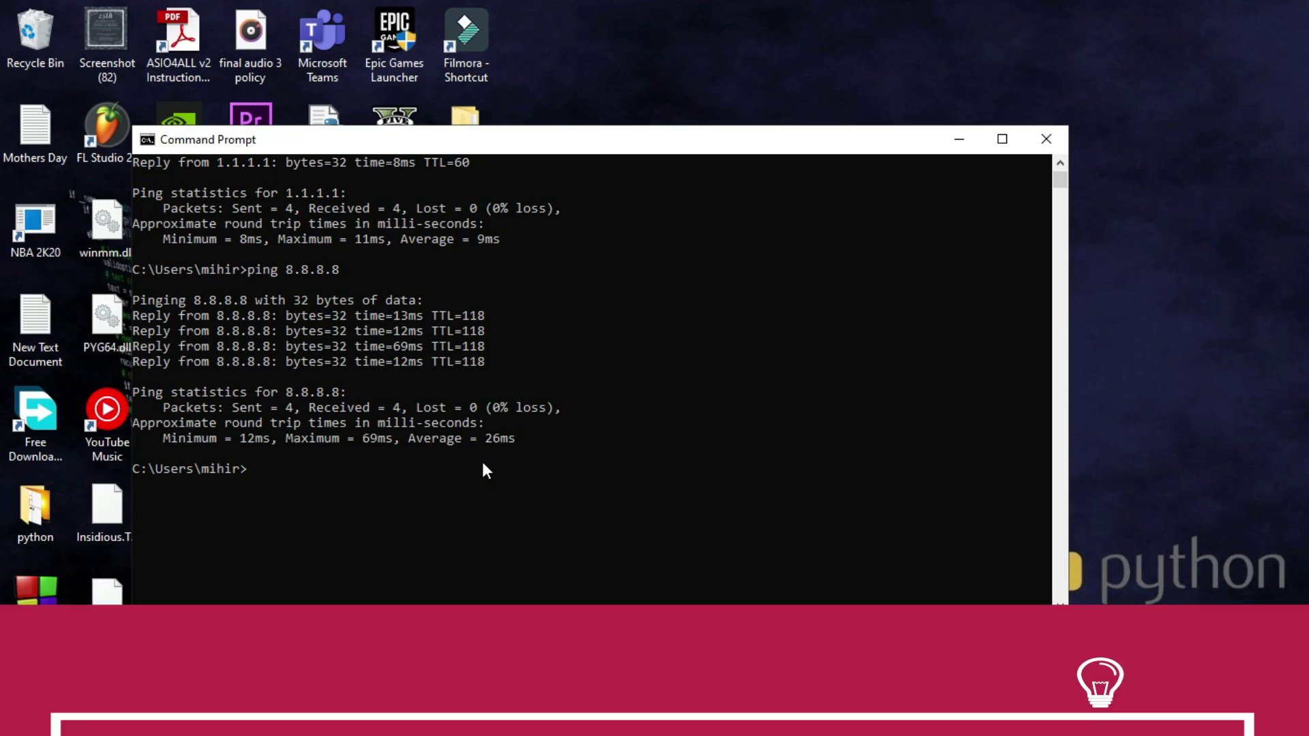
{"action": "left_click", "coordinate": [483, 261]}
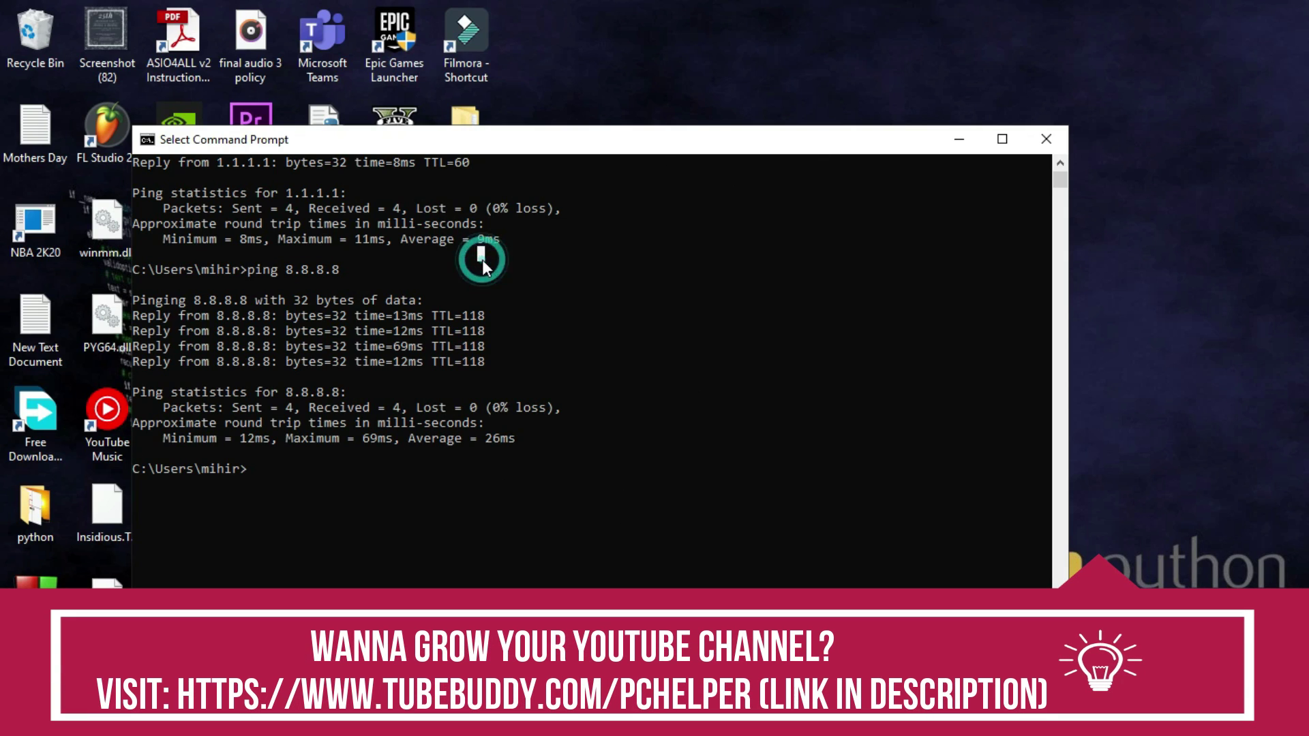
{"action": "left_click", "coordinate": [483, 437]}
{"action": "left_click", "coordinate": [292, 278]}
{"action": "double_click", "coordinate": [278, 192]}
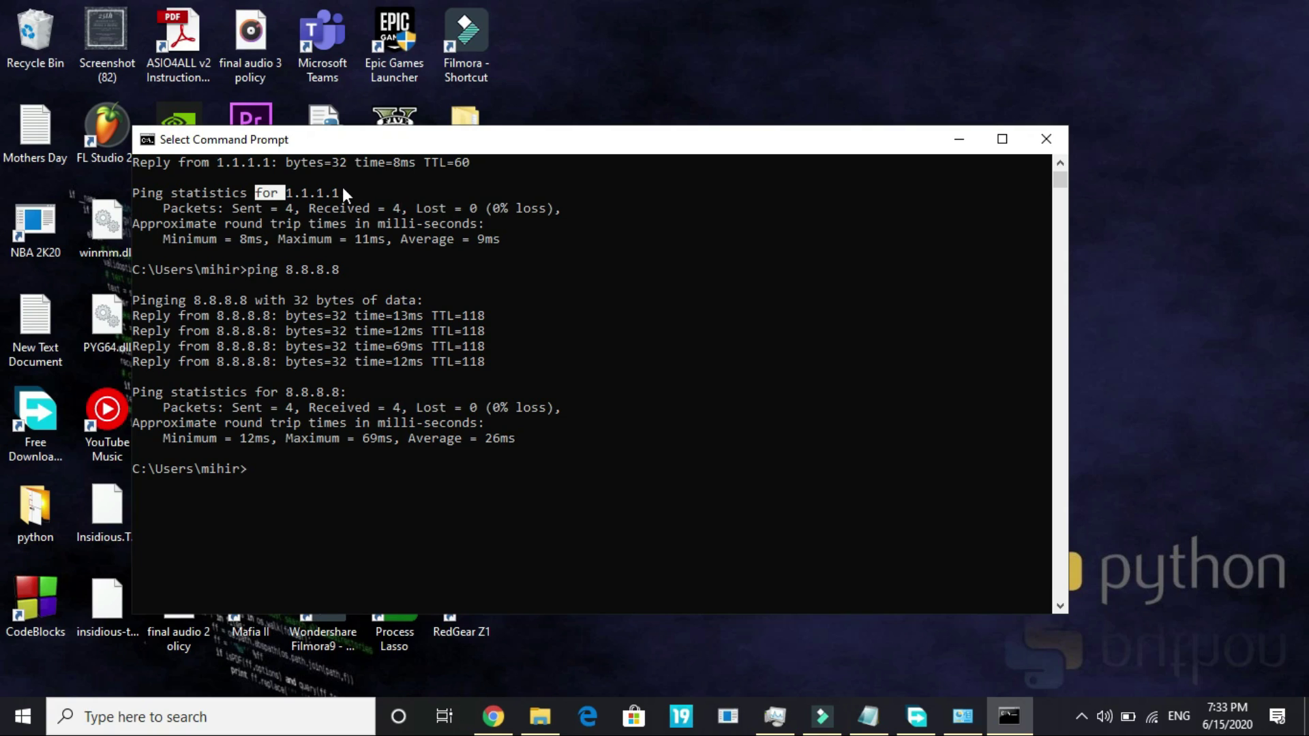
- Search 'network' and bring up the Wi-Fi connection's Properties from Network Connections
{"action": "left_click", "coordinate": [191, 719]}
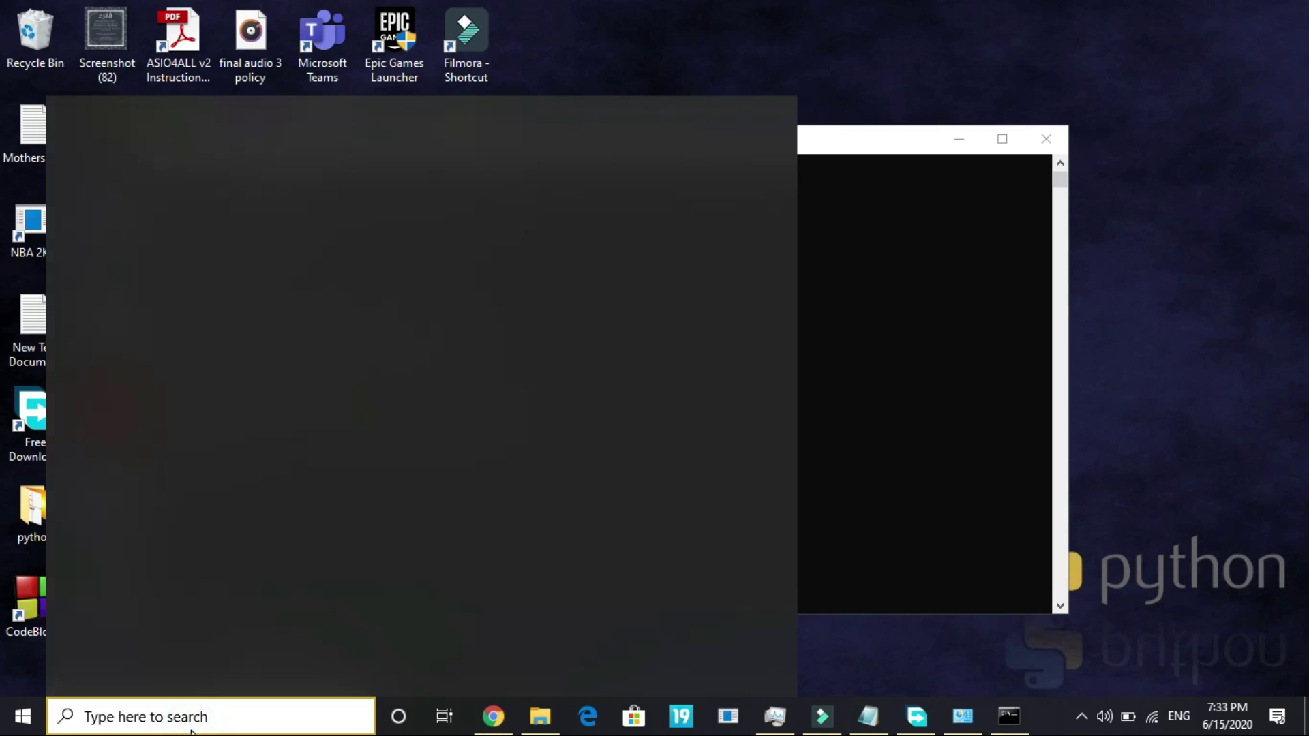
{"action": "type", "text": "networ"}
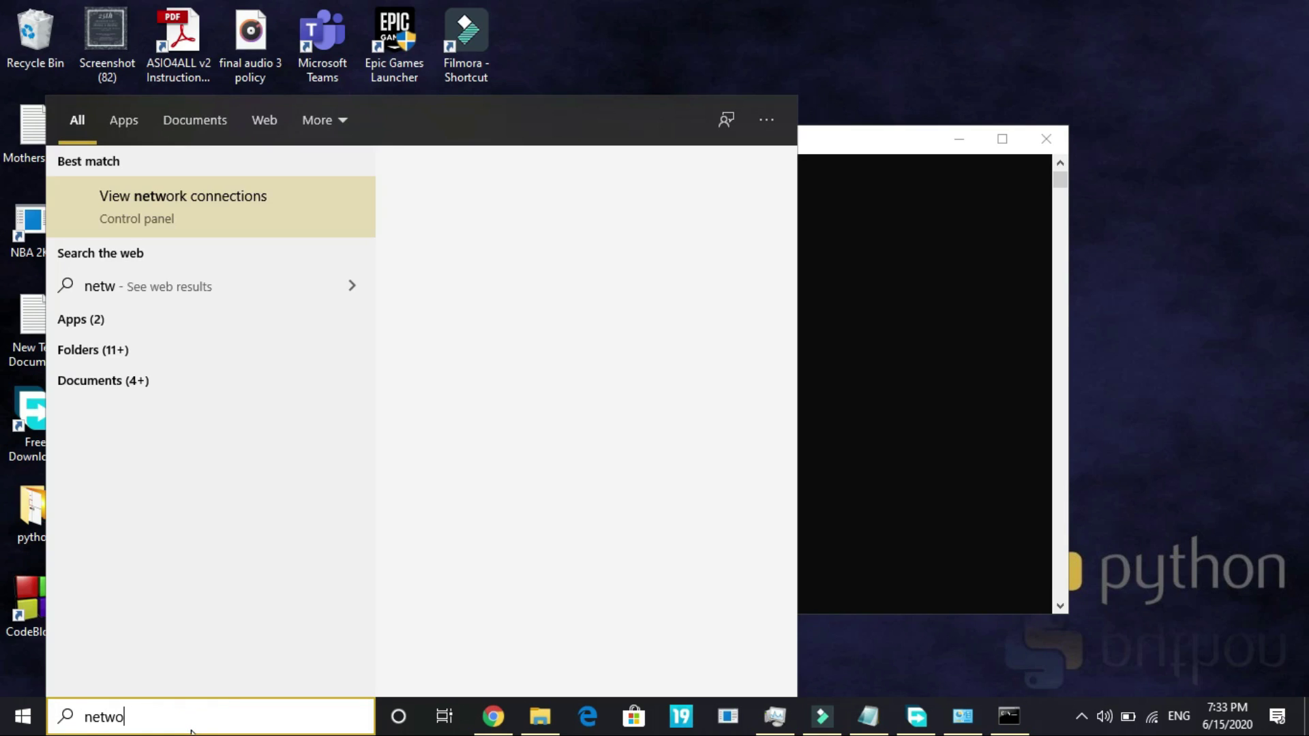
{"action": "left_click", "coordinate": [196, 207]}
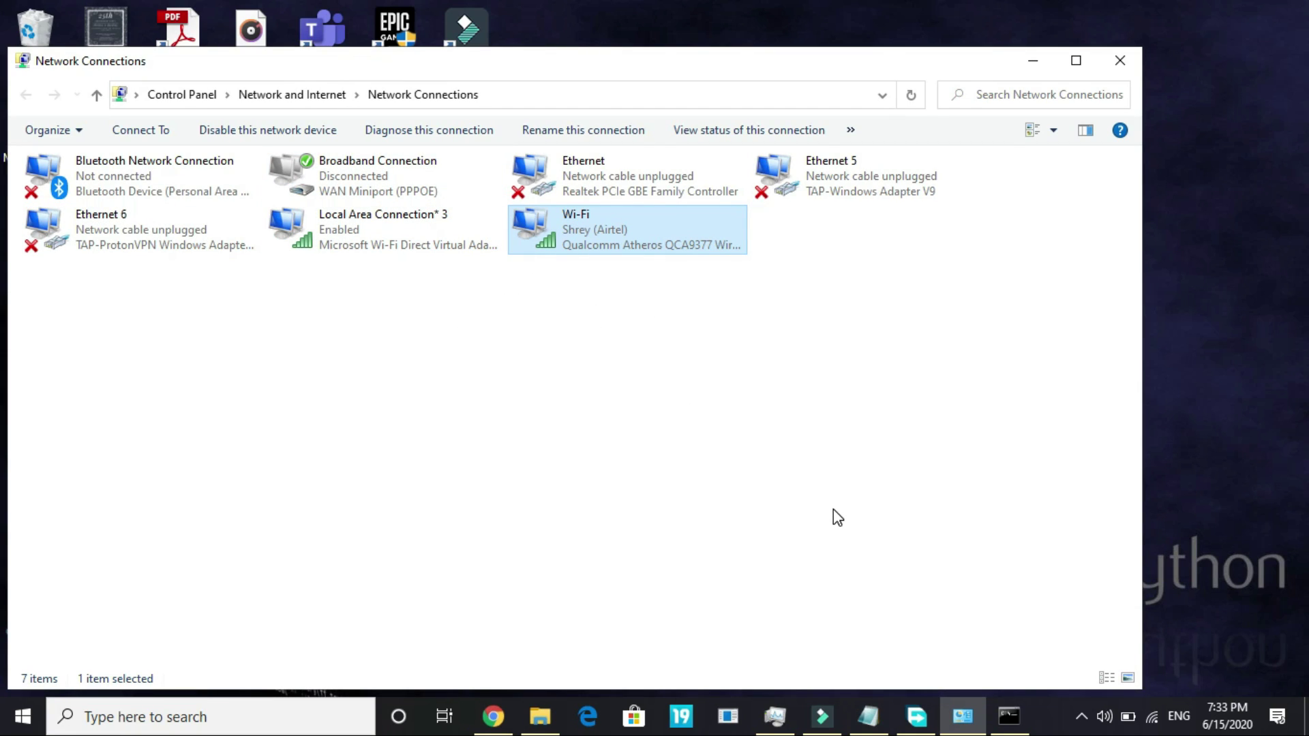
{"action": "double_click", "coordinate": [583, 229]}
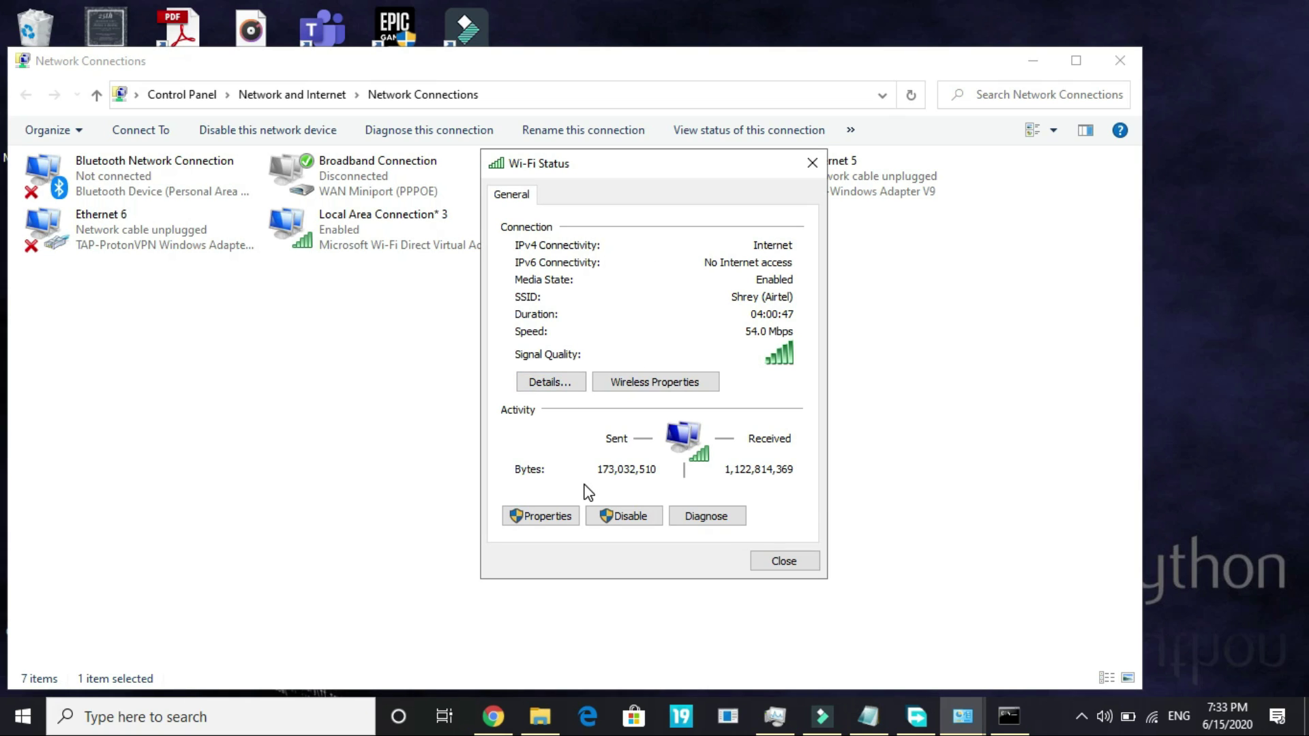
{"action": "left_click", "coordinate": [524, 519]}
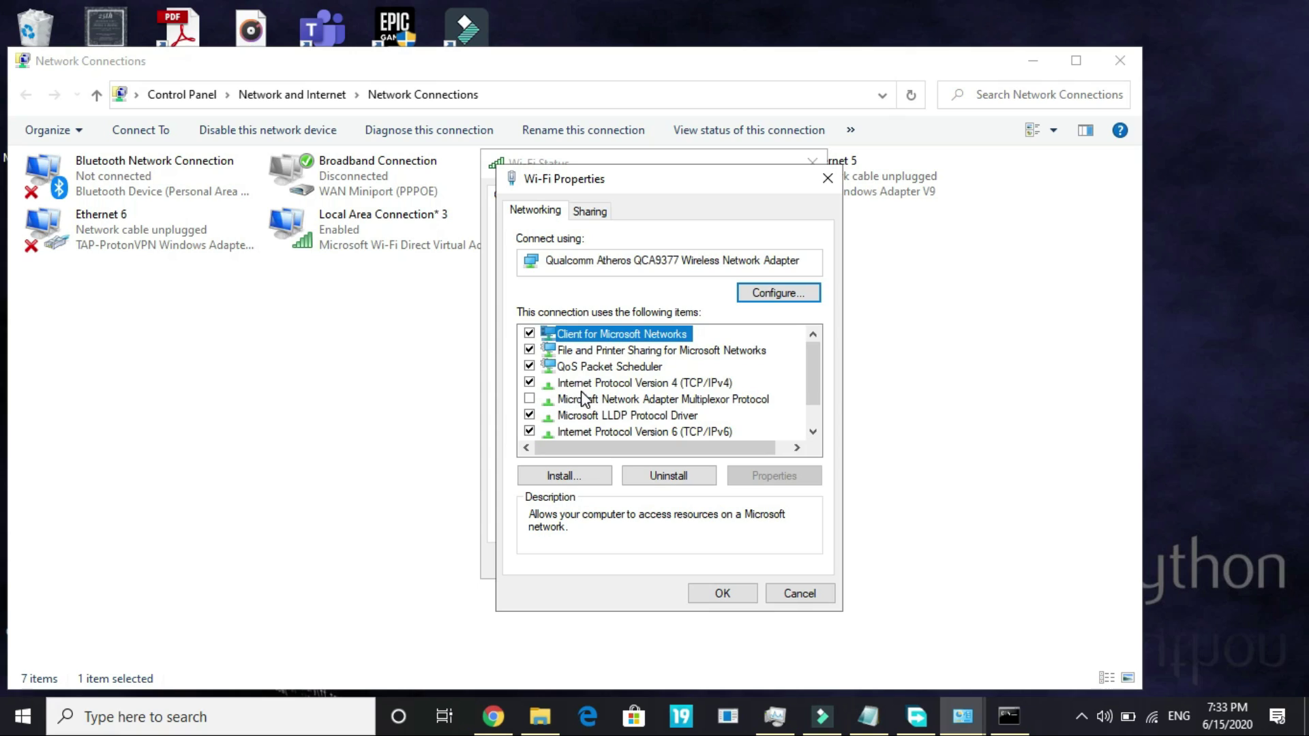
- Set Wi-Fi IPv4 DNS manually to 1.1.1.1 preferred and 1.1.4.4 alternate, keeping automatic IP
{"action": "double_click", "coordinate": [625, 384]}
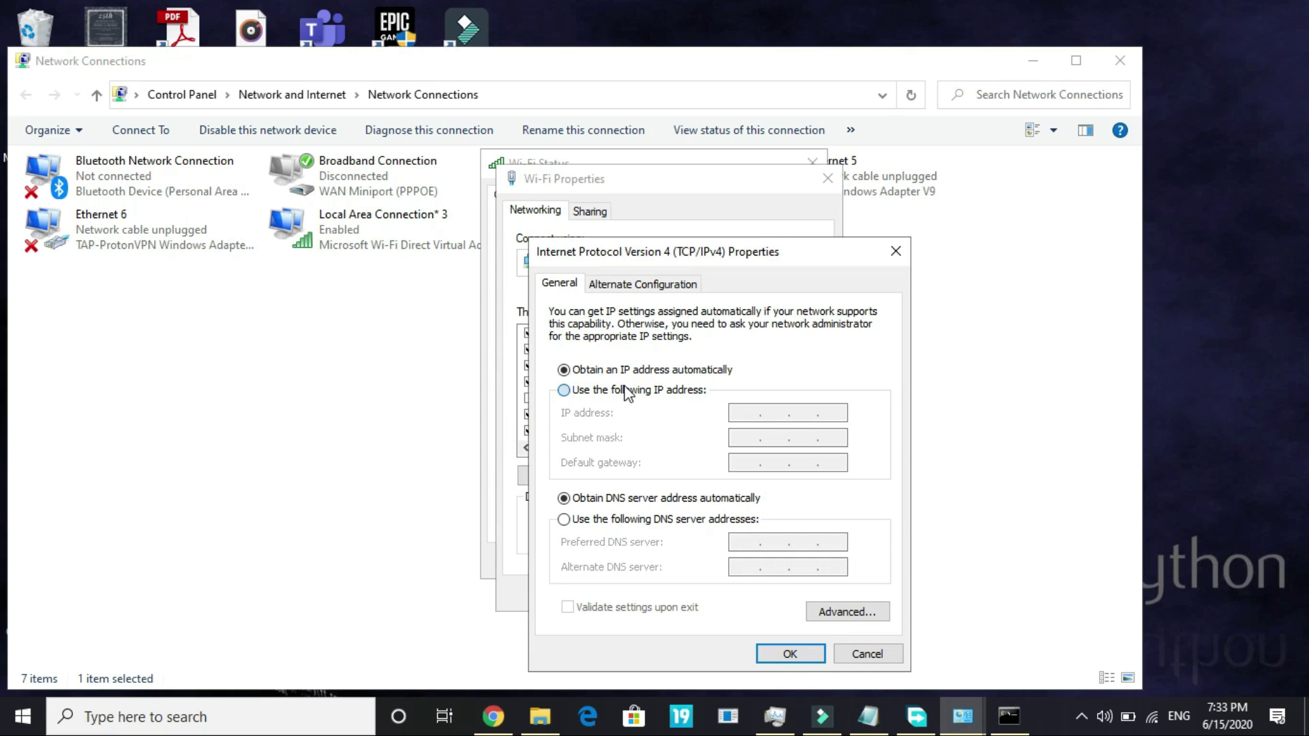
{"action": "left_click", "coordinate": [626, 391]}
{"action": "left_click", "coordinate": [611, 372]}
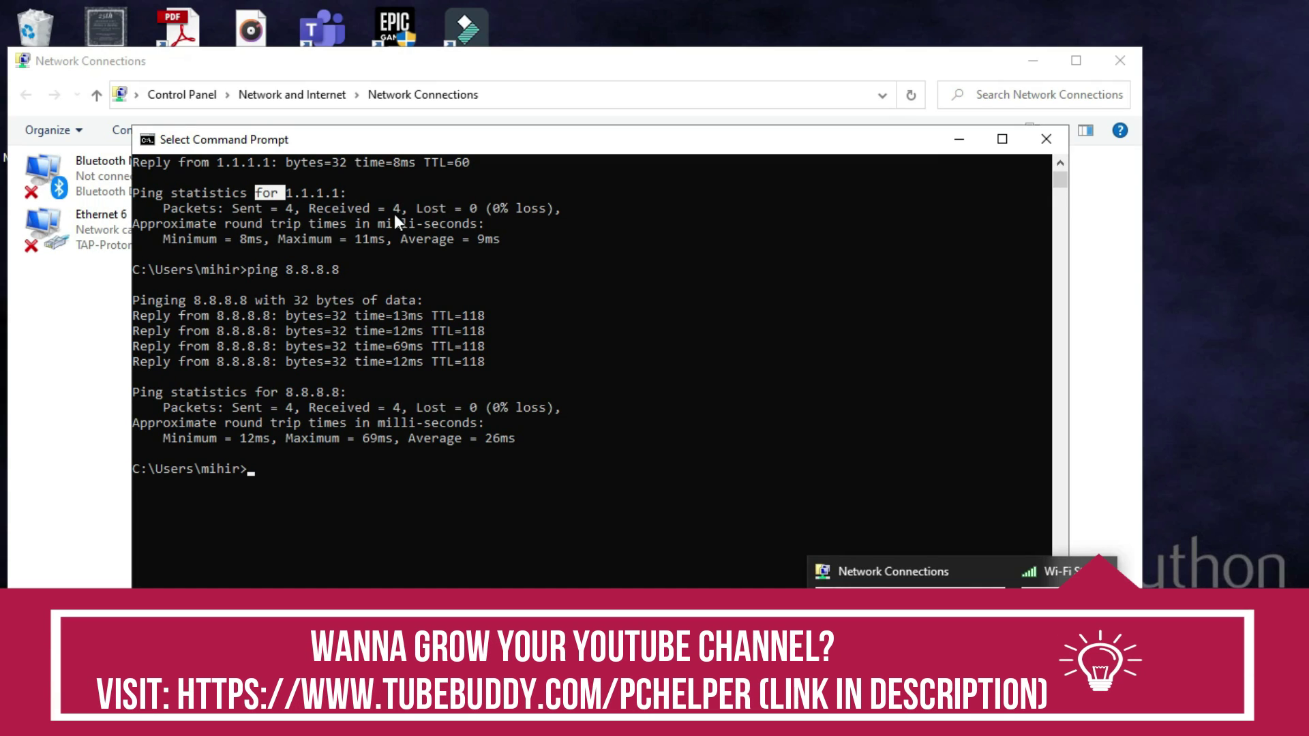
{"action": "left_click", "coordinate": [43, 368]}
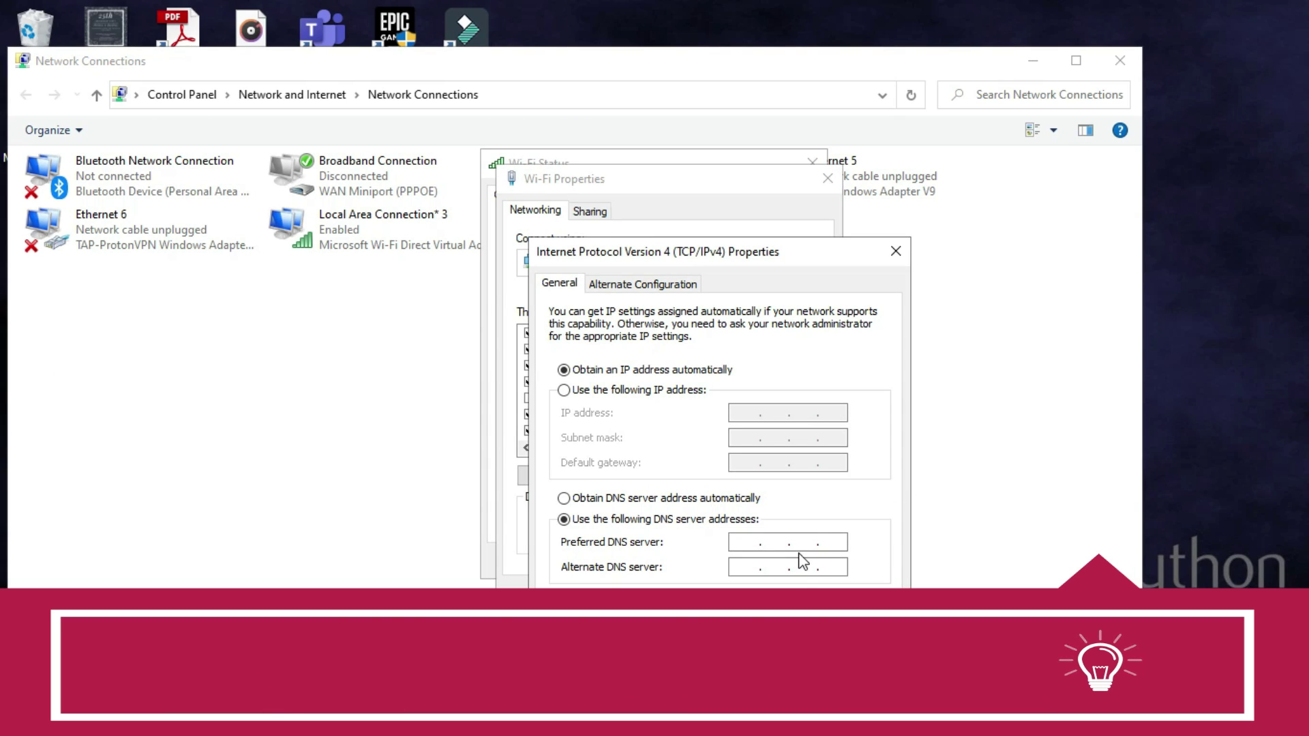
{"action": "type", "text": "1.1.1.1"}
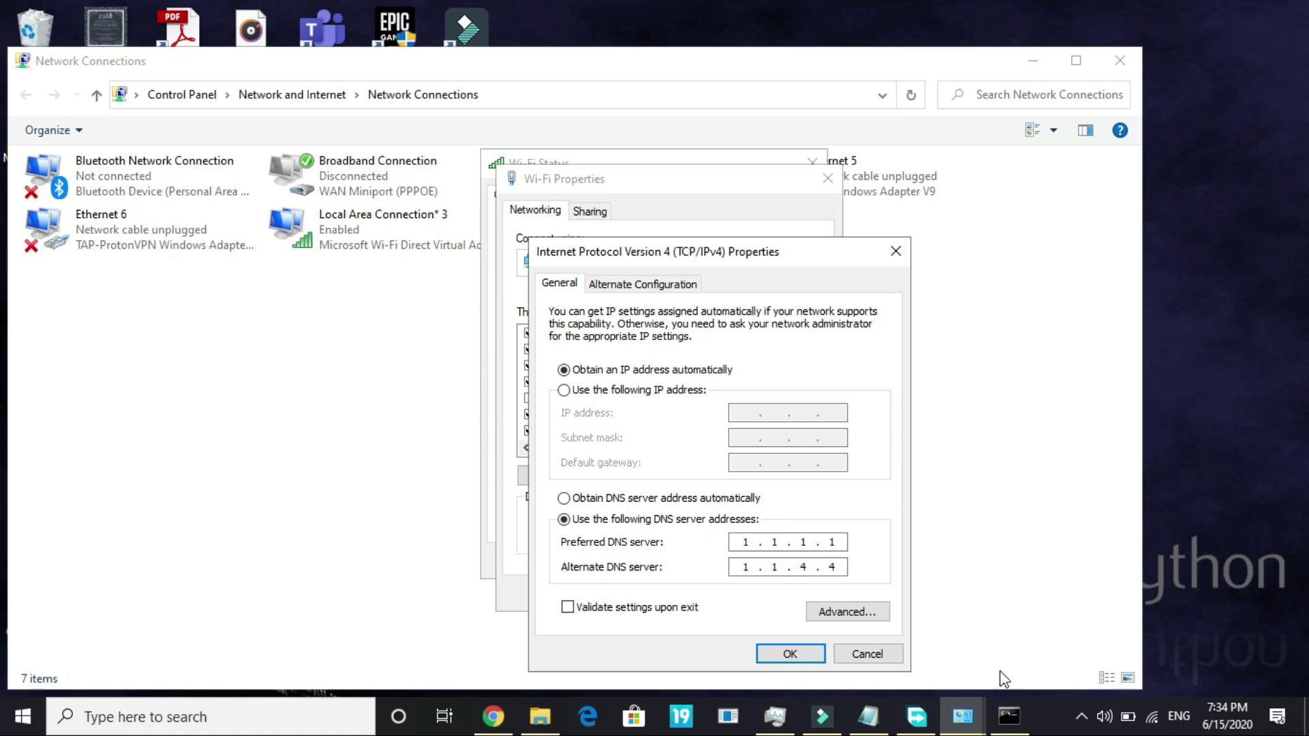
{"action": "left_click", "coordinate": [1009, 716]}
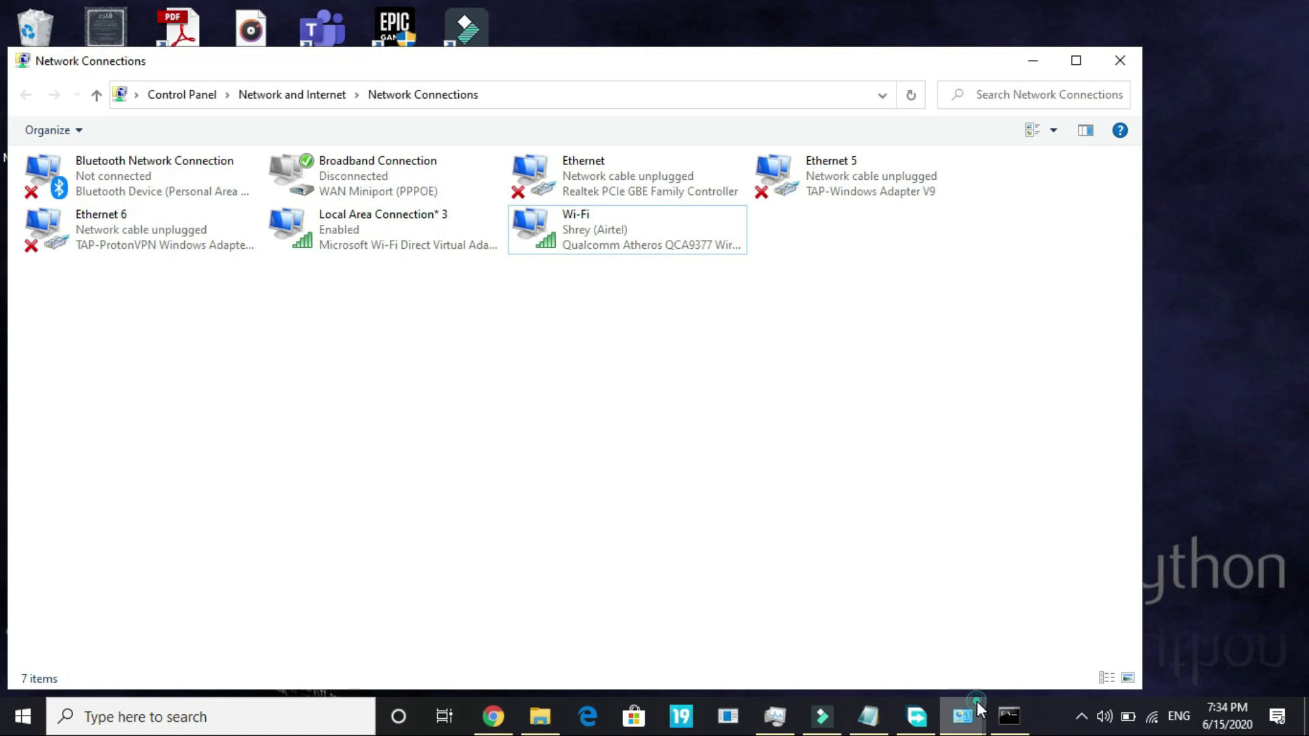
{"action": "mouse_move", "coordinate": [975, 706]}
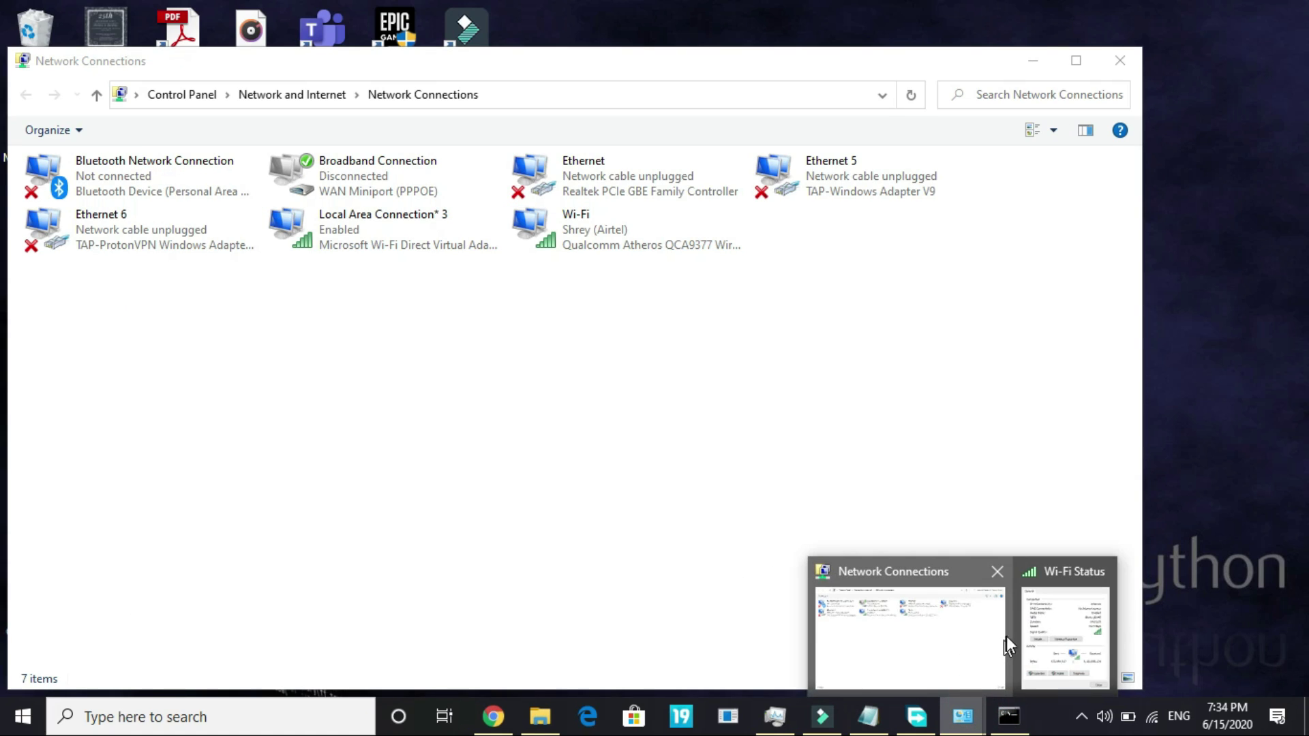
{"action": "left_click", "coordinate": [1023, 636]}
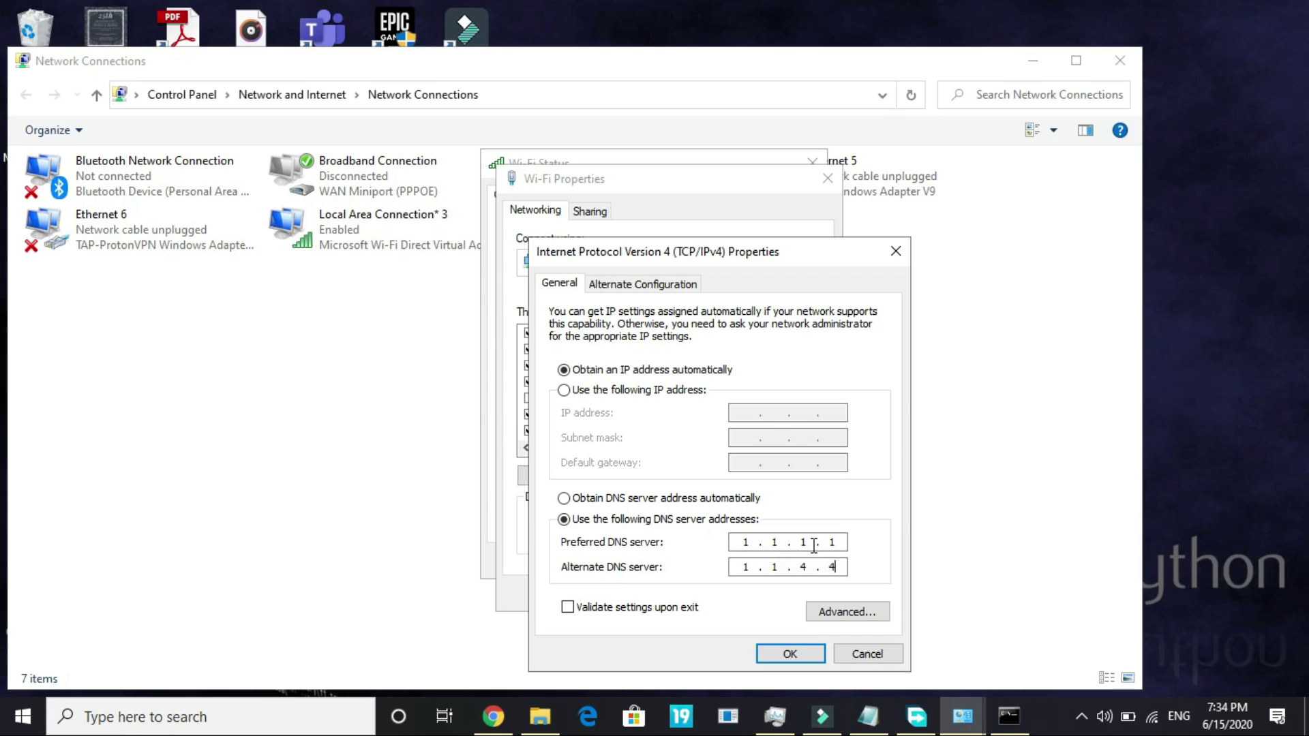
{"action": "left_click", "coordinate": [751, 570]}
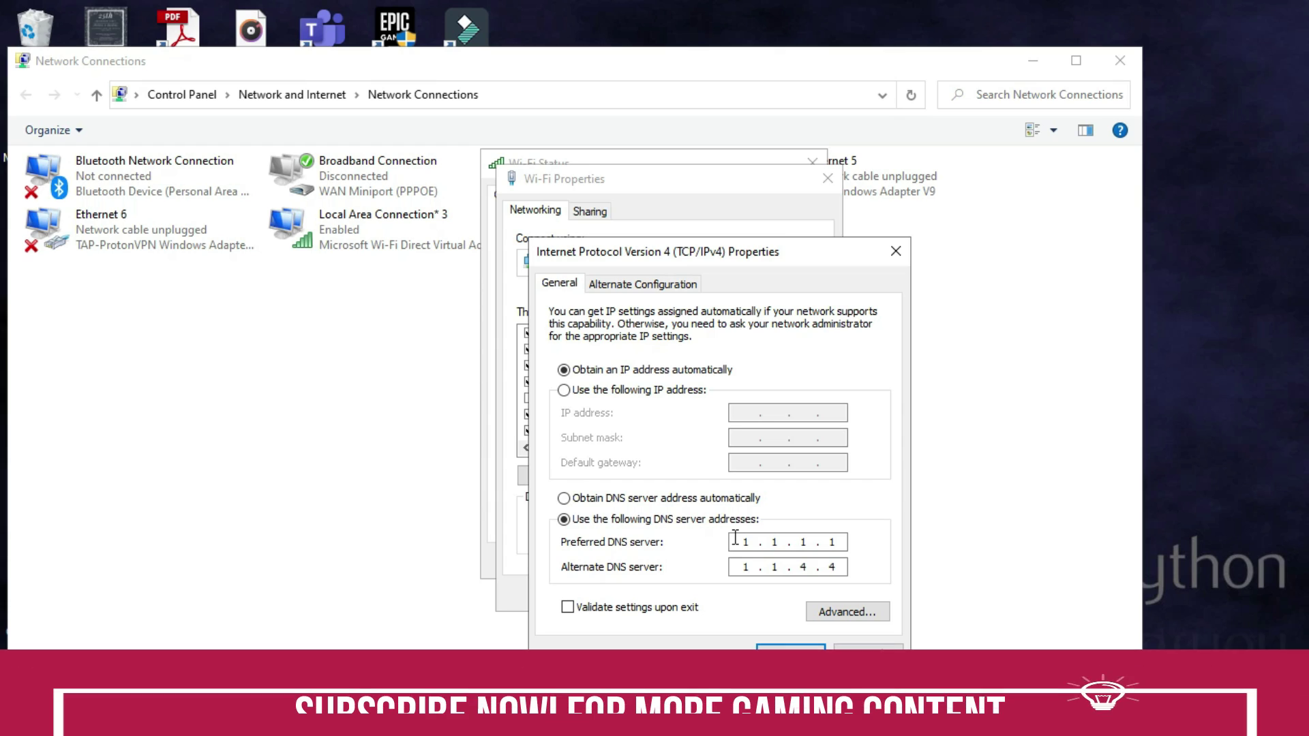
{"action": "key", "text": "Return"}
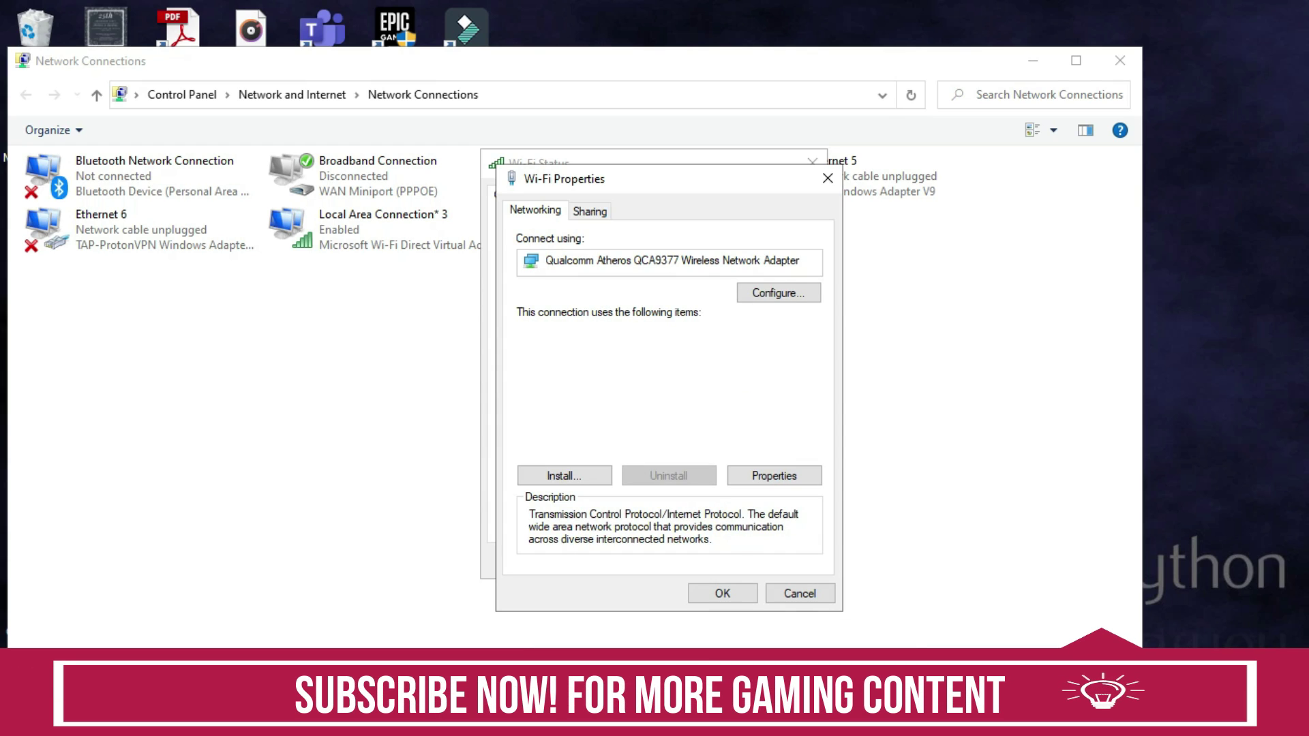
- Save the Wi-Fi adapter settings and close the status and Network Connections windows
{"action": "left_click", "coordinate": [708, 593]}
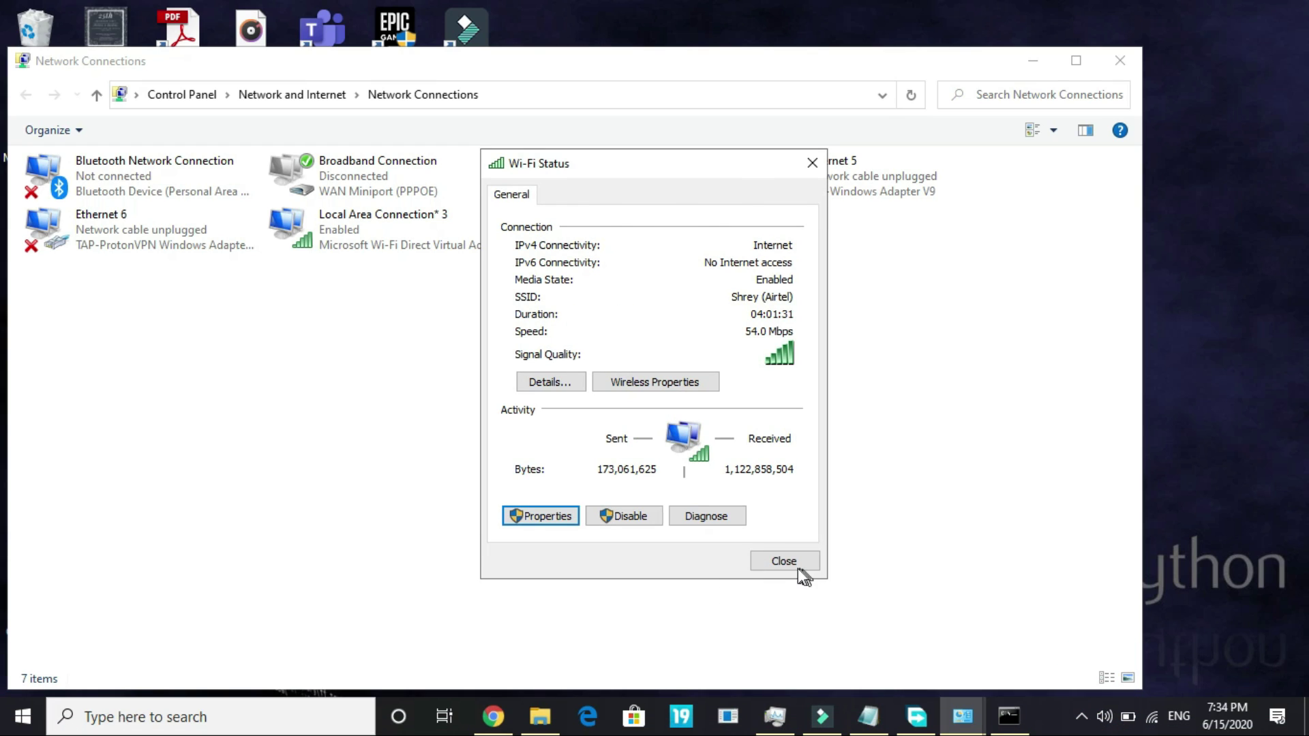
{"action": "left_click", "coordinate": [798, 566]}
{"action": "left_click", "coordinate": [1130, 59]}
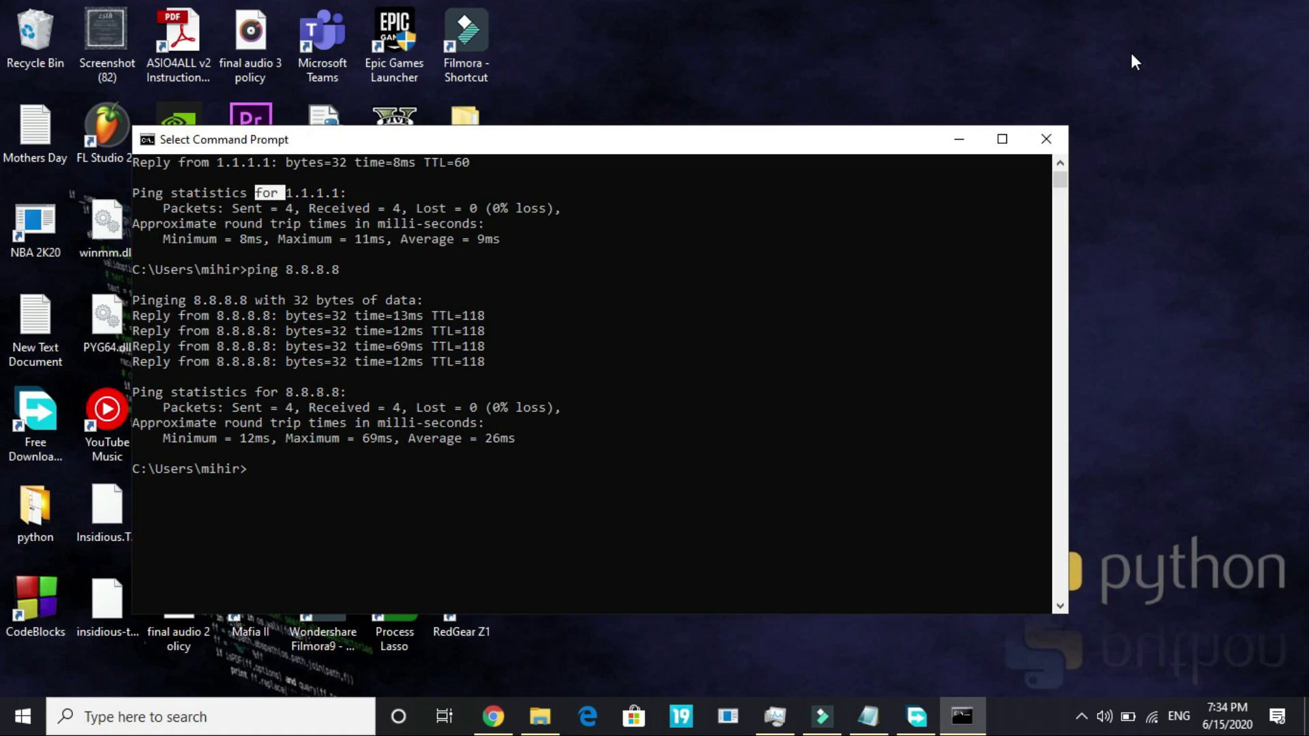
- Close Command Prompt and open portforward.com's Overwatch ports article in Chrome, scrolling to the PC ports
{"action": "left_click", "coordinate": [1043, 137]}
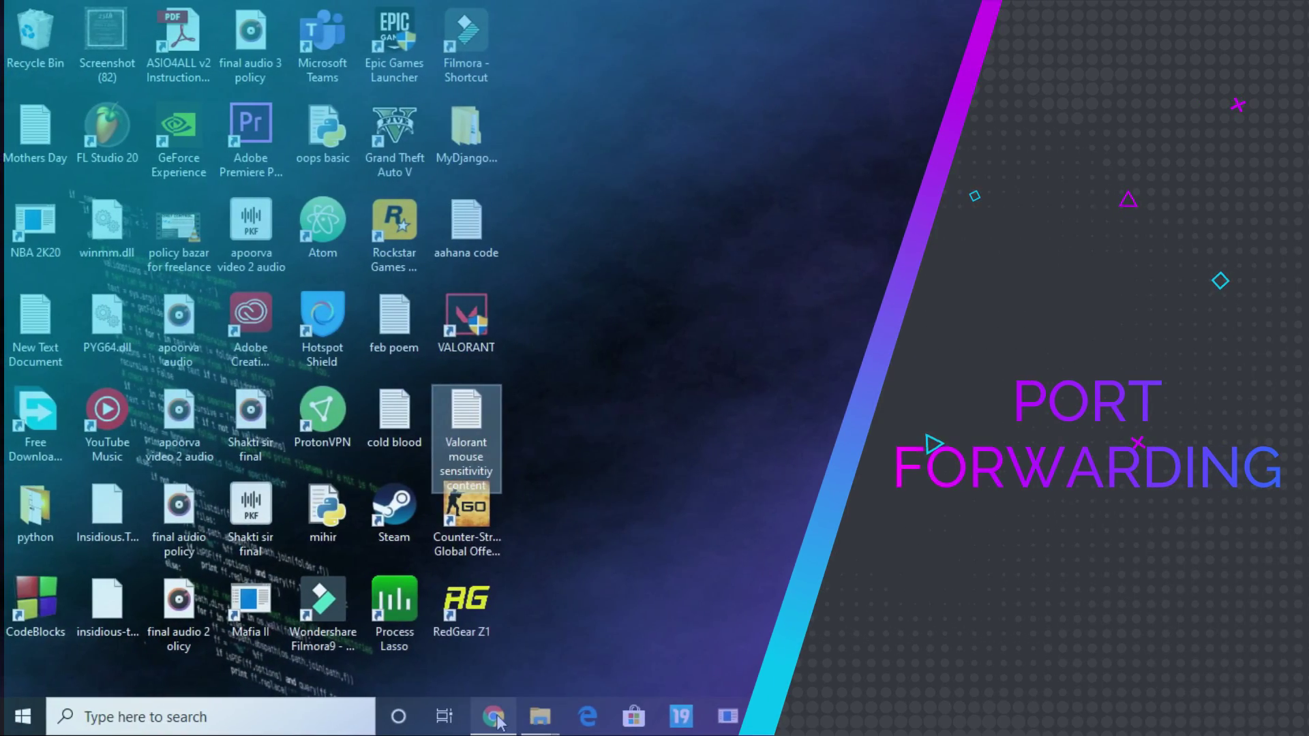
{"action": "left_click", "coordinate": [493, 716]}
{"action": "scroll", "coordinate": [496, 412], "scroll_direction": "up", "scroll_amount": 5}
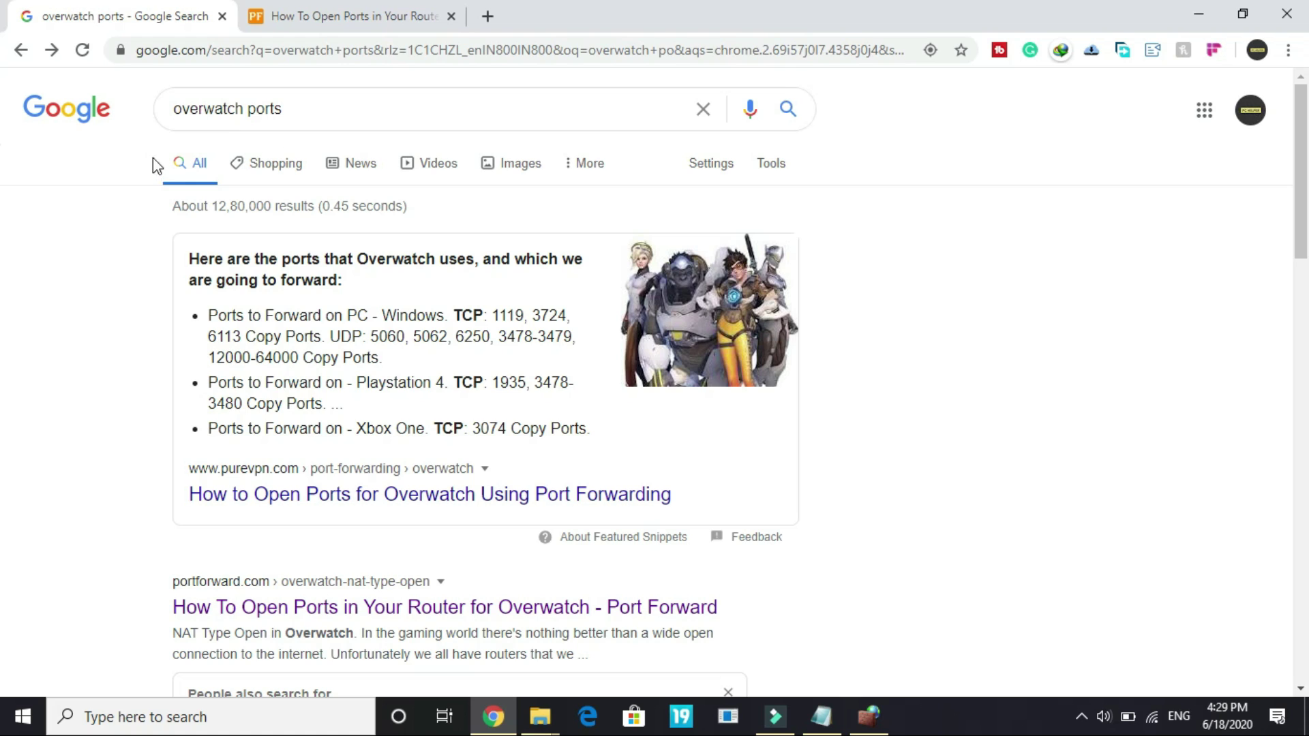
{"action": "scroll", "coordinate": [300, 463], "scroll_direction": "down", "scroll_amount": 3}
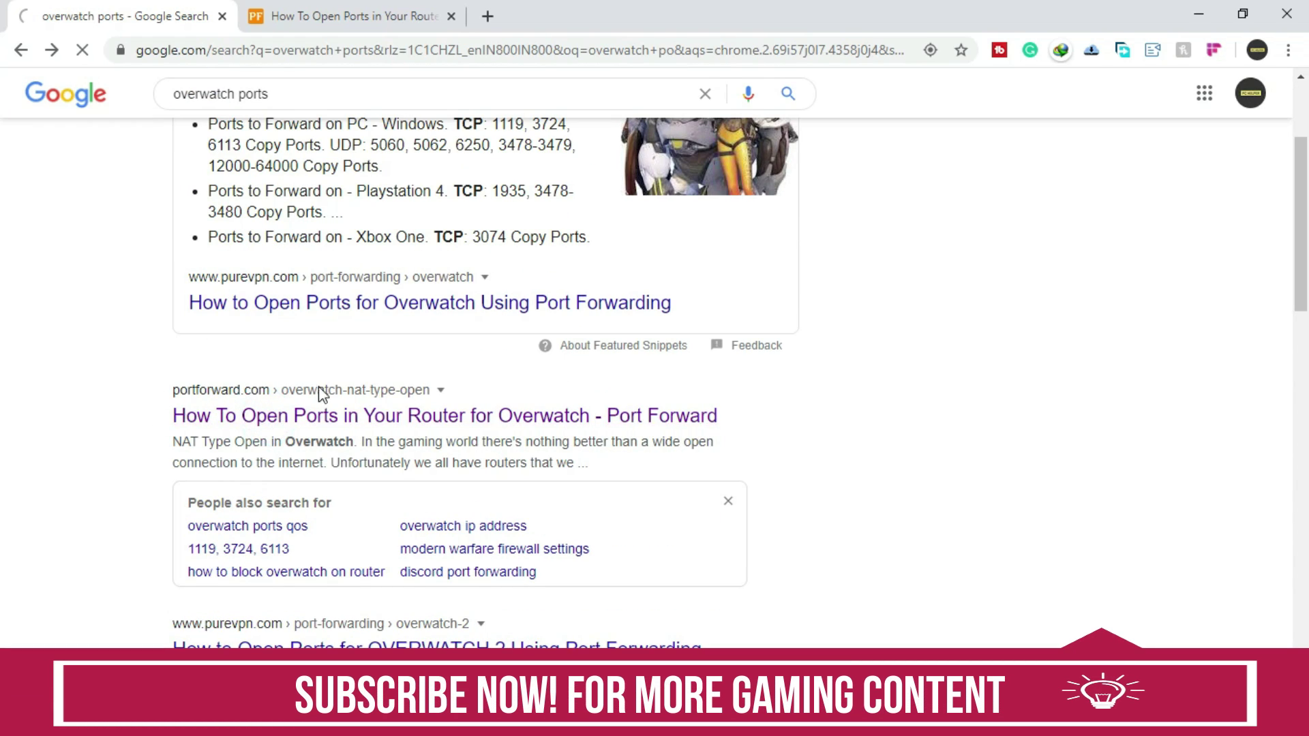
{"action": "left_click", "coordinate": [249, 414]}
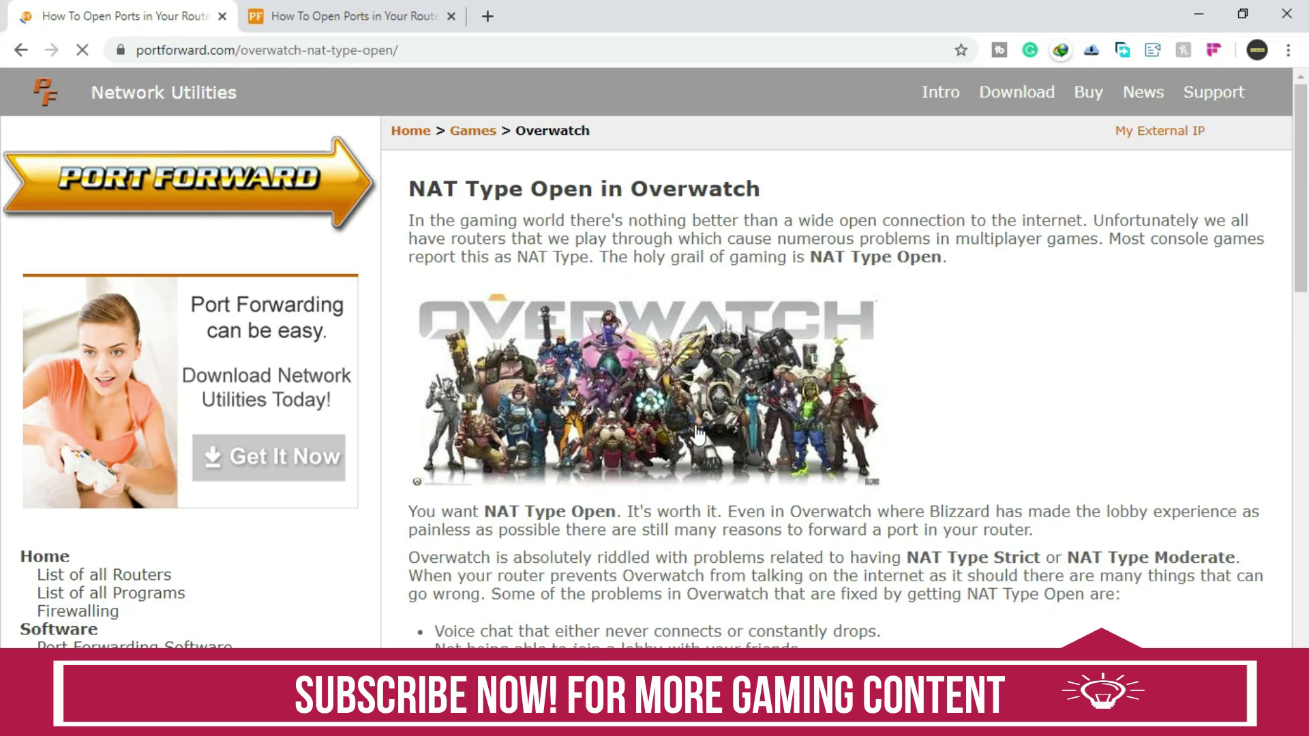
{"action": "scroll", "coordinate": [585, 460], "scroll_direction": "down", "scroll_amount": 14}
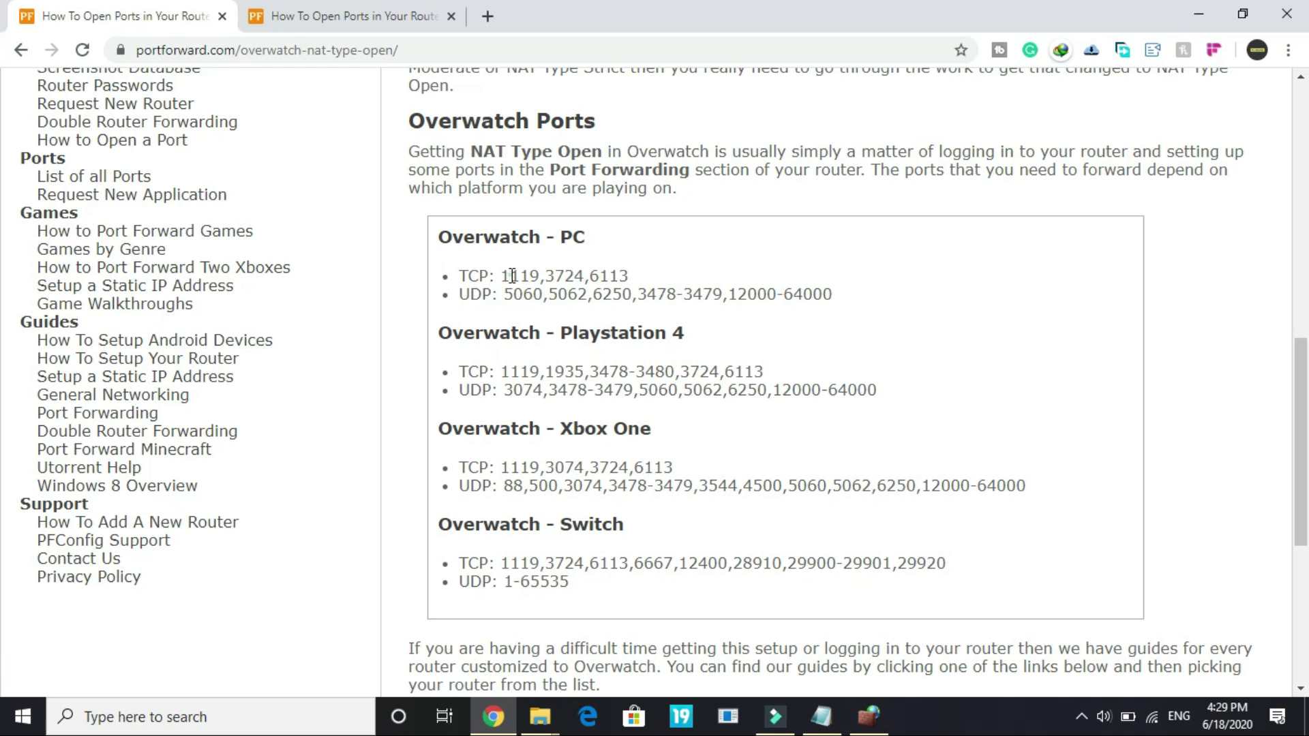
{"action": "left_click_drag", "start_coordinate": [510, 276], "coordinate": [589, 287]}
{"action": "left_click", "coordinate": [588, 289]}
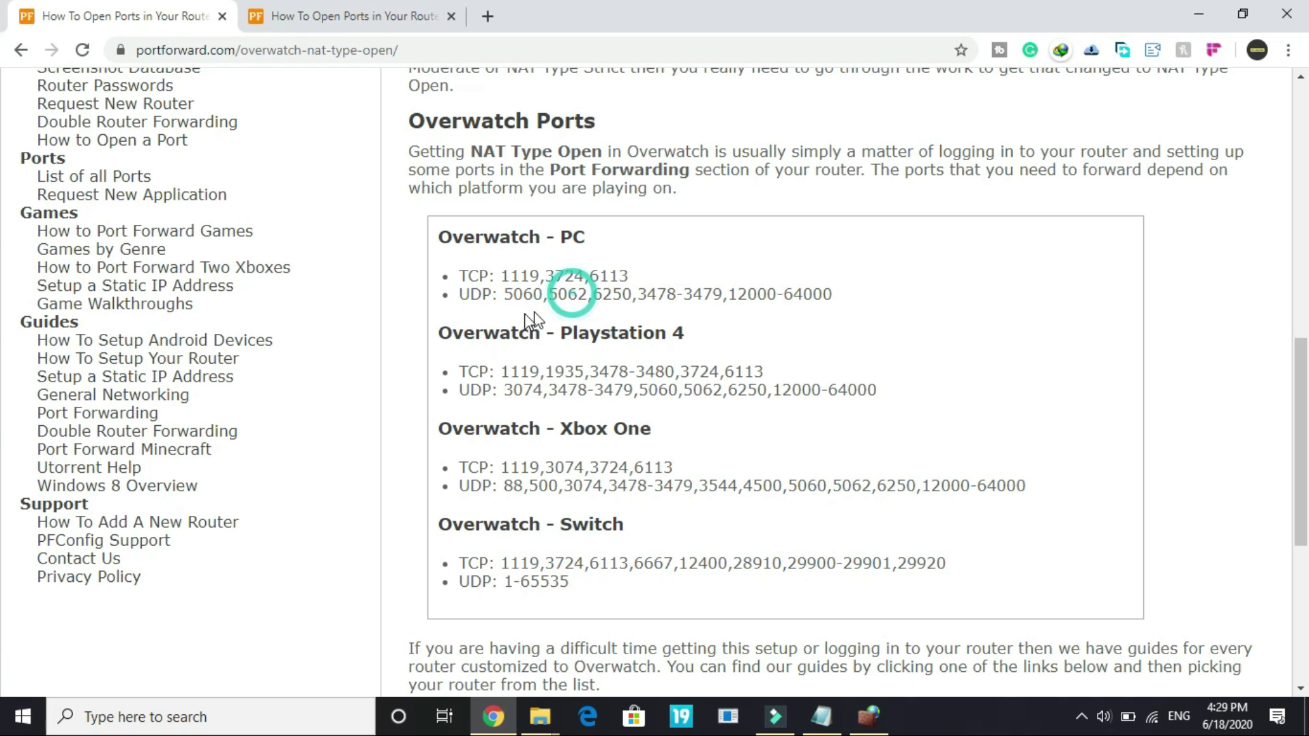
- Search Windows for 'firewall'
{"action": "left_click", "coordinate": [257, 718]}
{"action": "type", "text": "fi"}
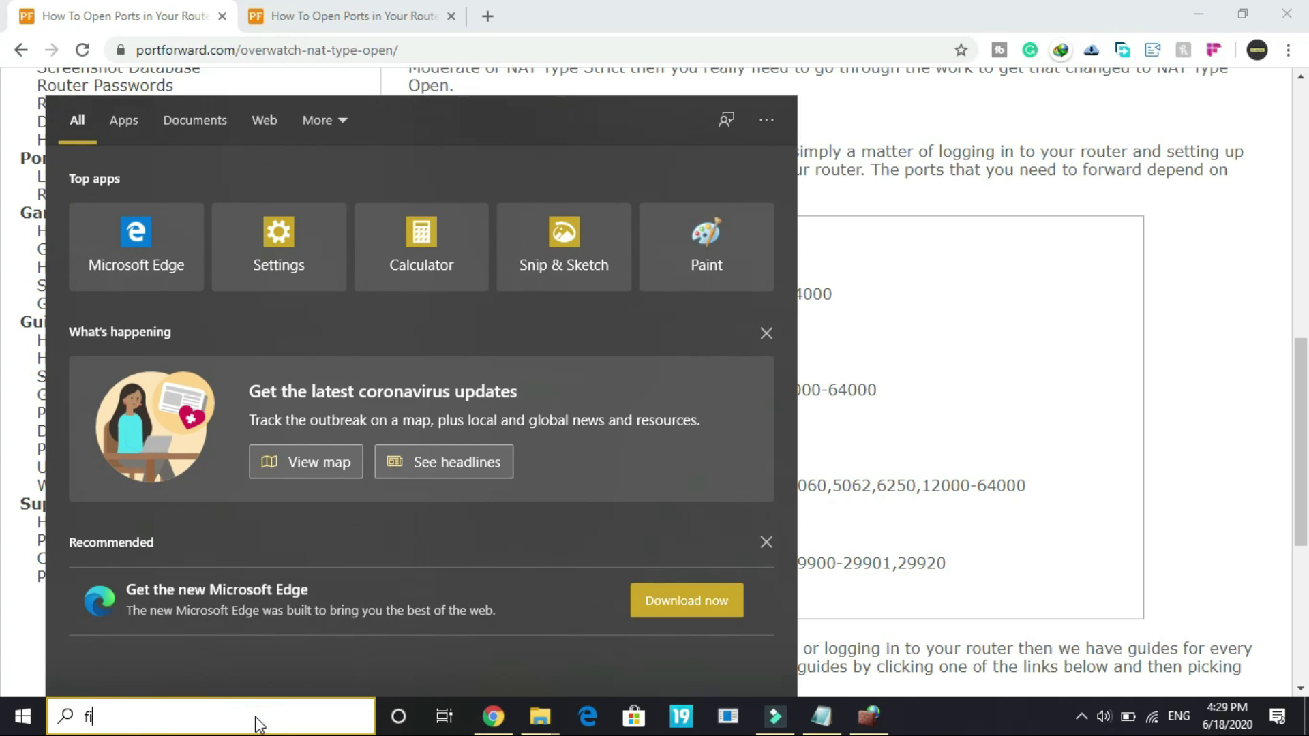
{"action": "type", "text": "rewa"}
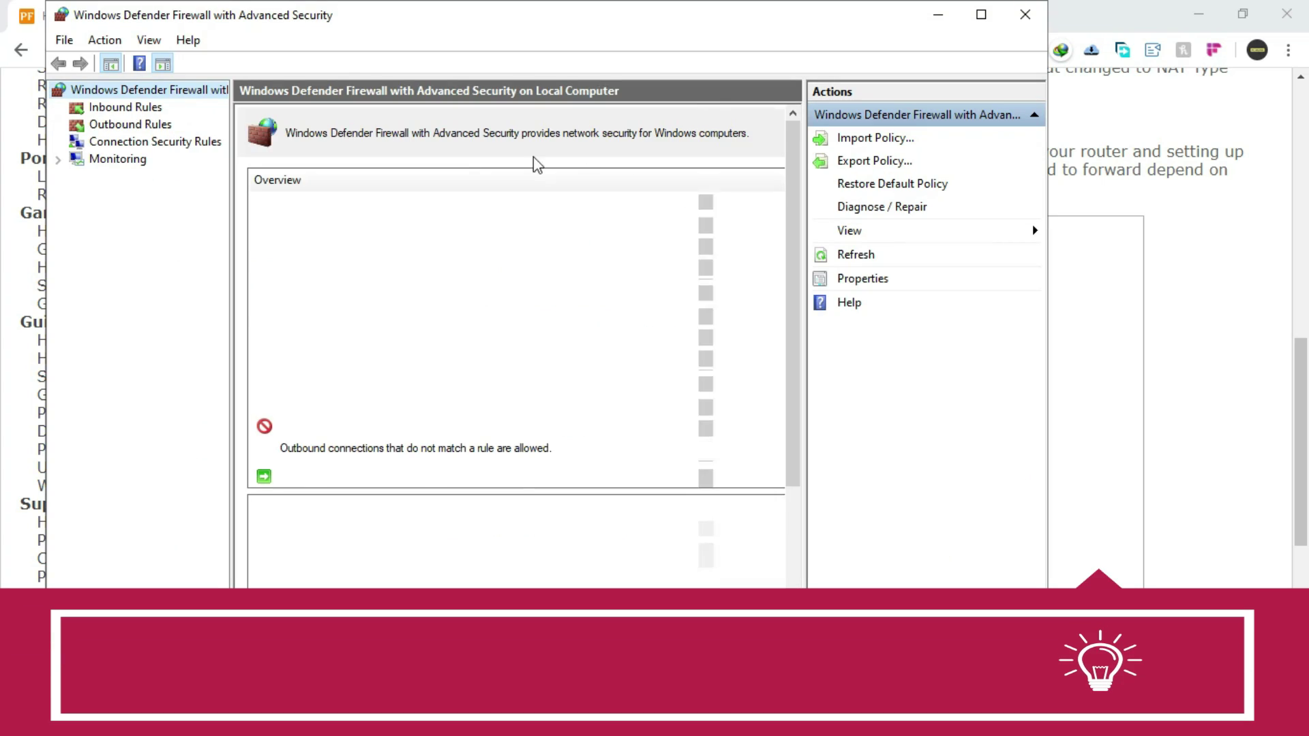
- Under Inbound Rules, start a new Port-type rule
{"action": "left_click", "coordinate": [143, 109]}
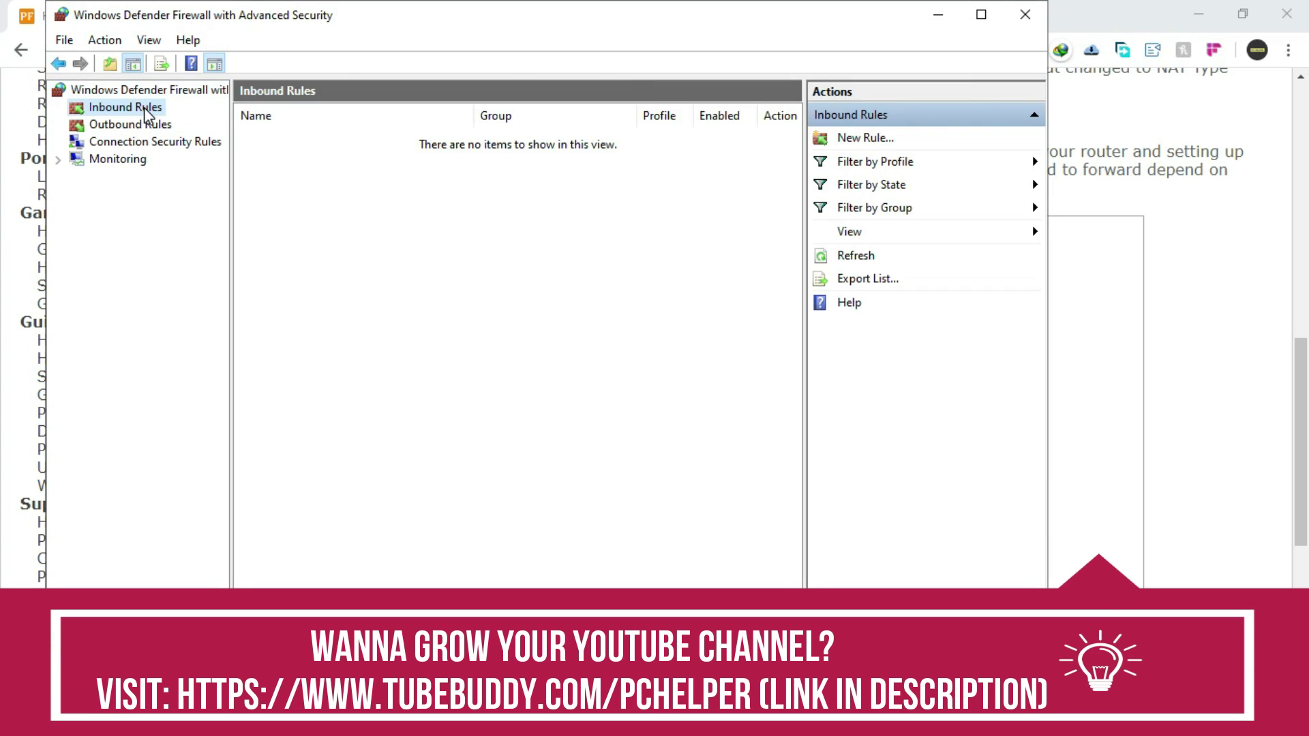
{"action": "left_click", "coordinate": [878, 140]}
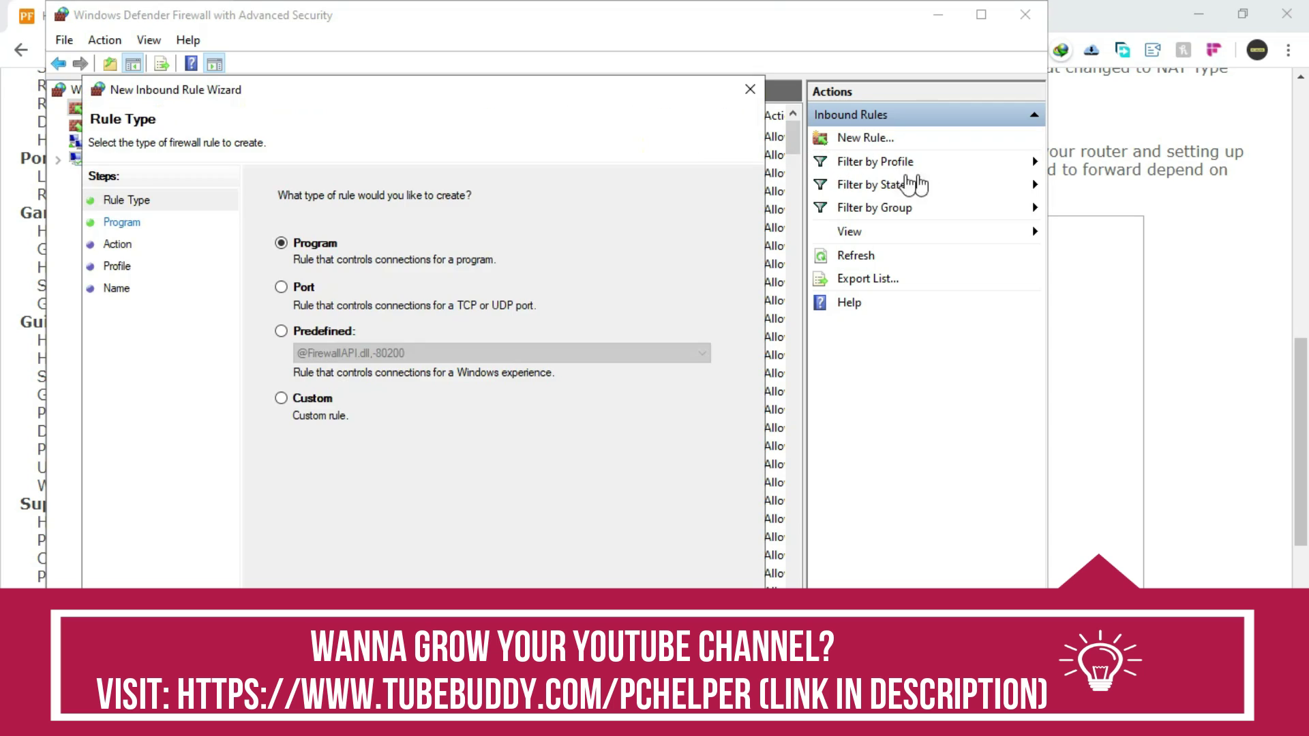
{"action": "left_click", "coordinate": [287, 287]}
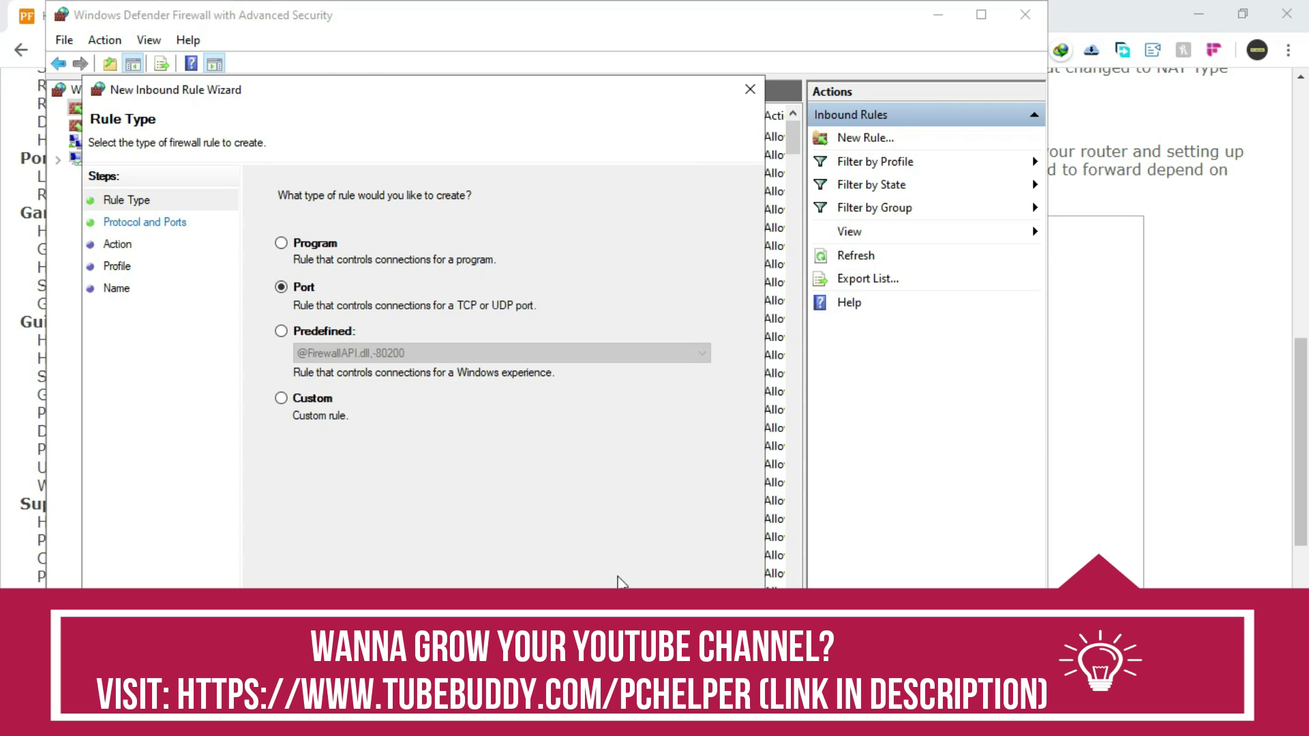
{"action": "left_click", "coordinate": [624, 607]}
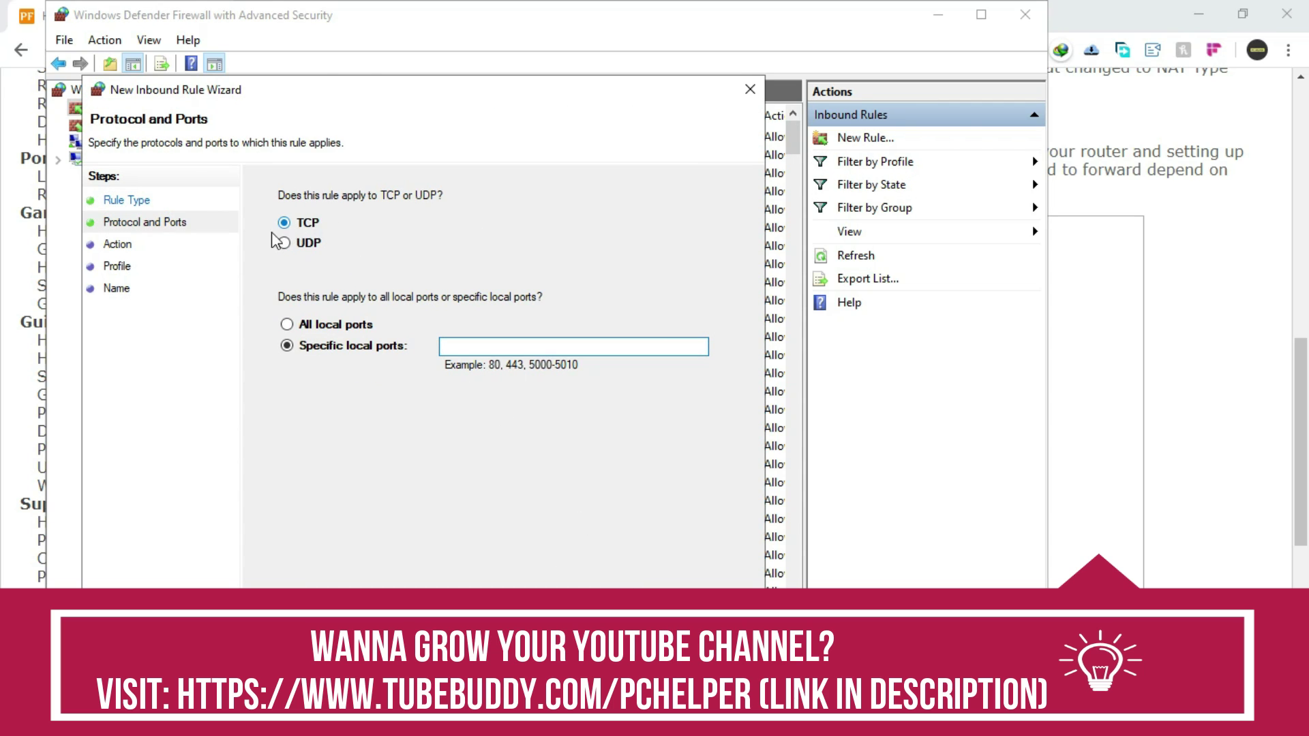
- Copy the PC TCP ports 1119,3724,6113 from the web page into Specific local ports
{"action": "left_click", "coordinate": [28, 277]}
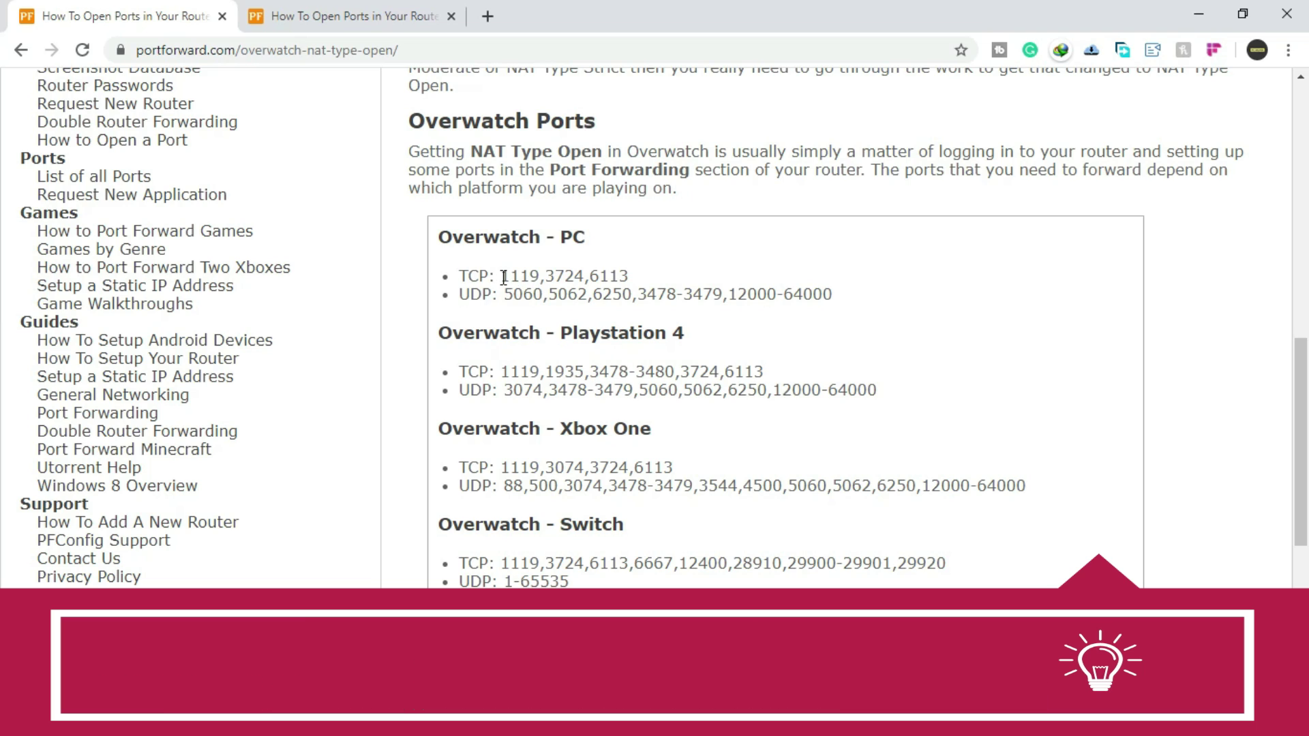
{"action": "left_click_drag", "start_coordinate": [503, 278], "coordinate": [628, 276]}
{"action": "key", "text": "super+c"}
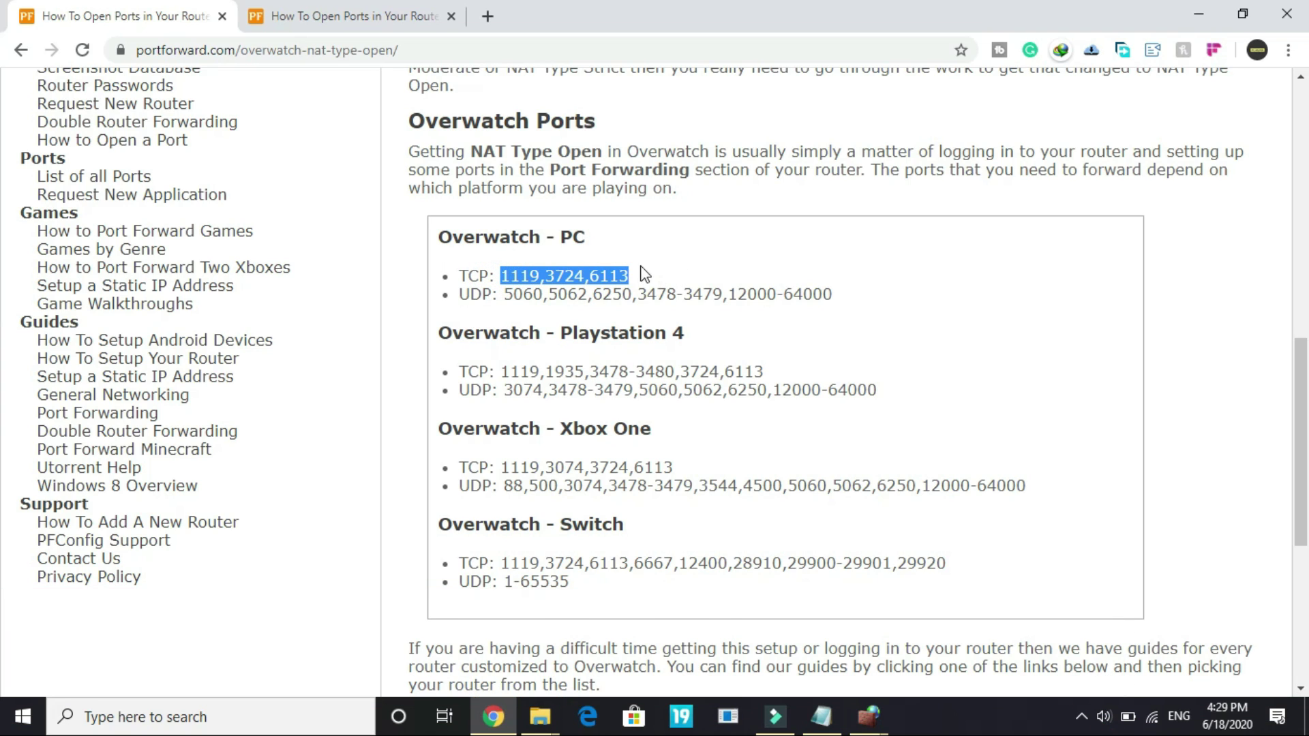
{"action": "left_click", "coordinate": [868, 716]}
{"action": "left_click", "coordinate": [935, 634]}
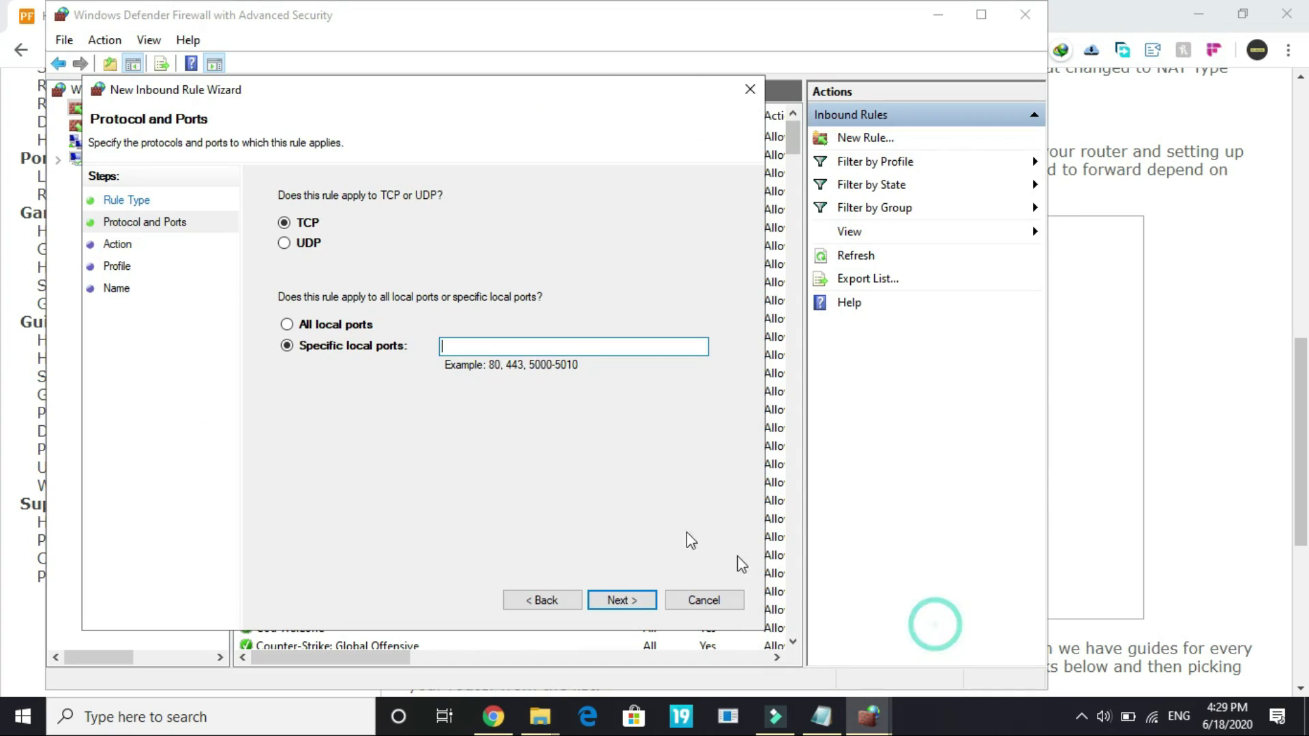
{"action": "right_click", "coordinate": [525, 348]}
{"action": "left_click", "coordinate": [573, 431]}
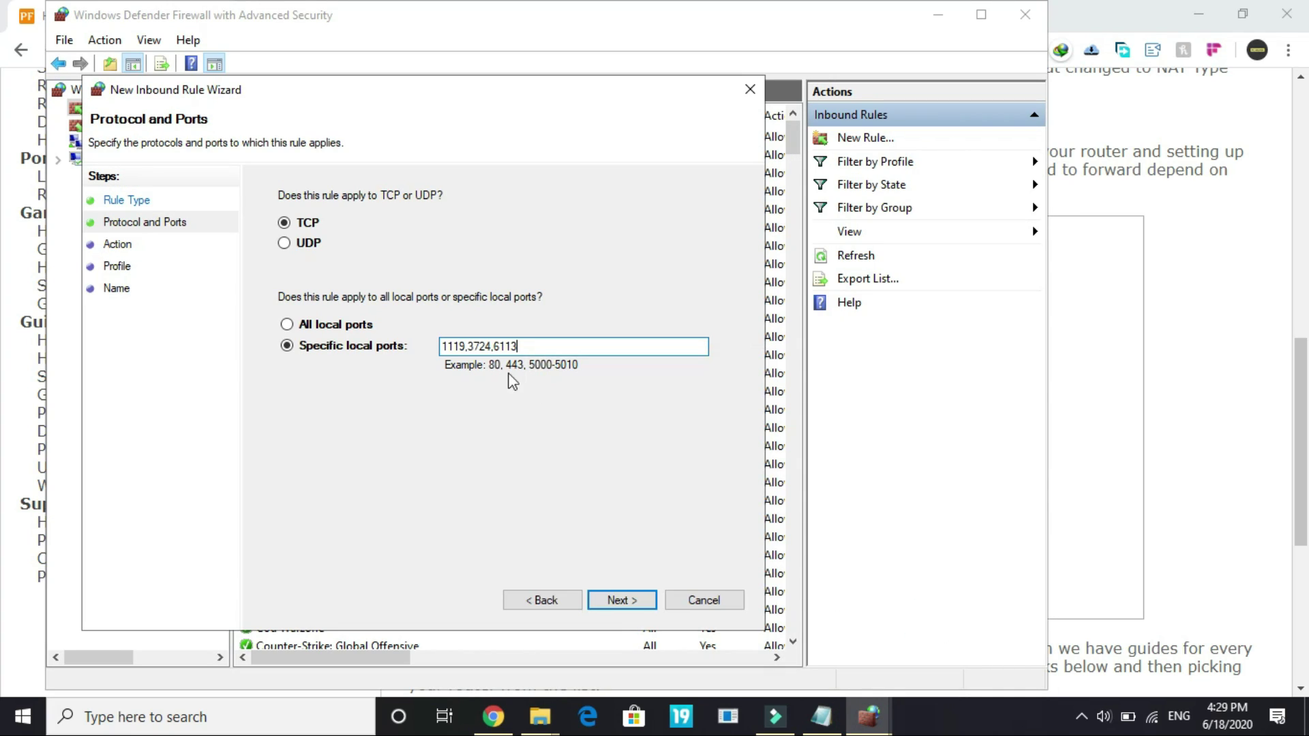
{"action": "left_click", "coordinate": [624, 601]}
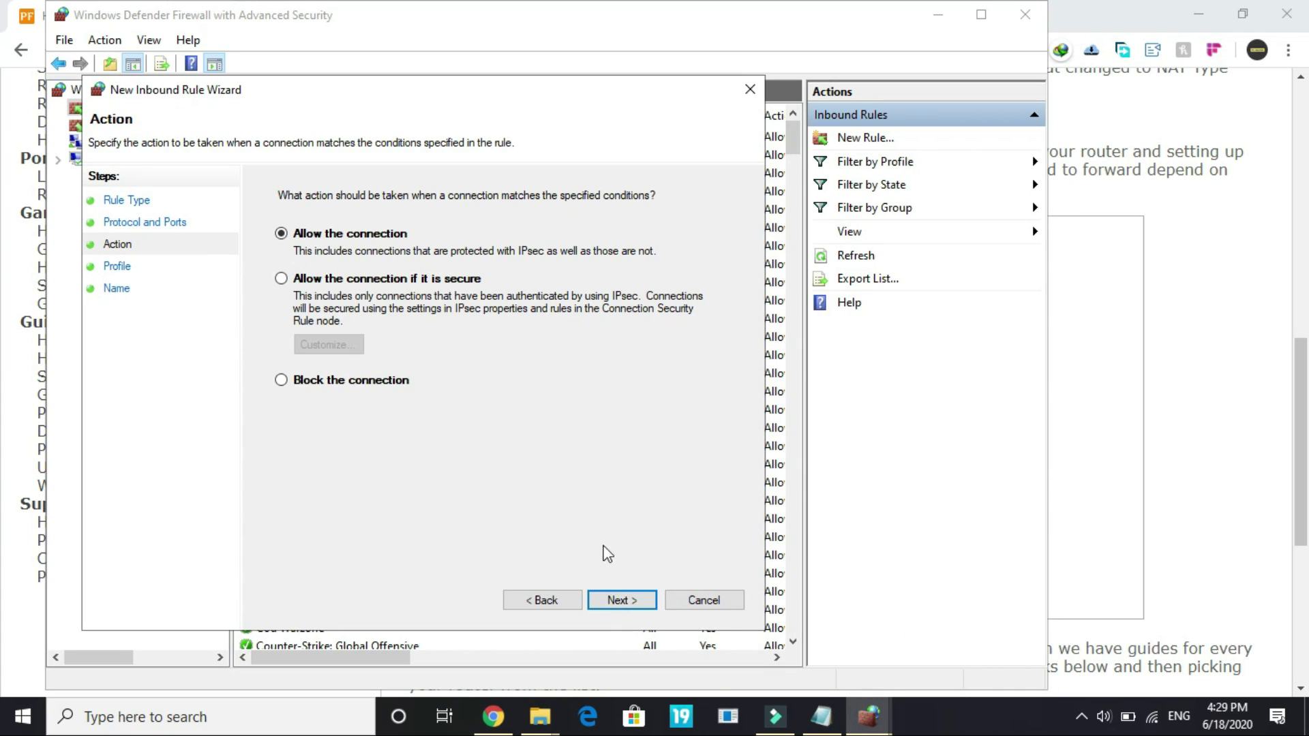
- Allow the connection on all profiles and finish the rule named 'overwatch'
{"action": "left_click", "coordinate": [622, 609]}
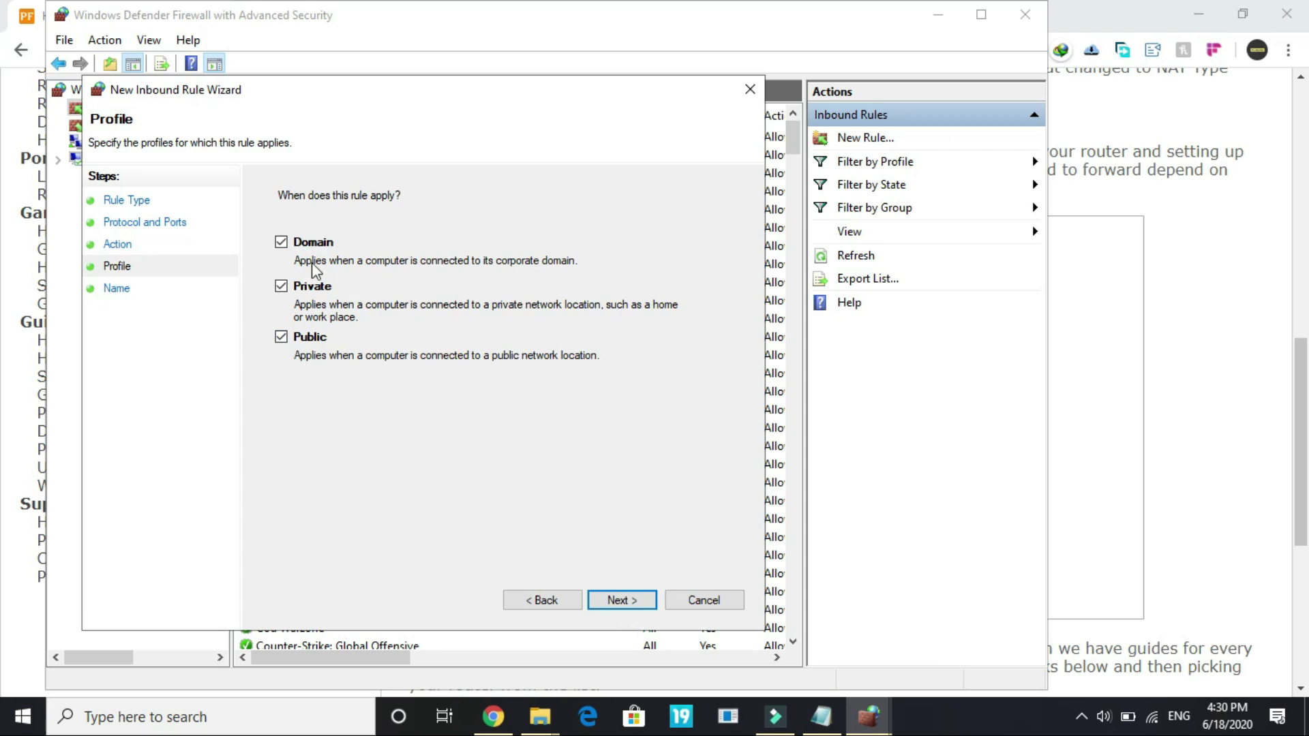
{"action": "left_click", "coordinate": [622, 600]}
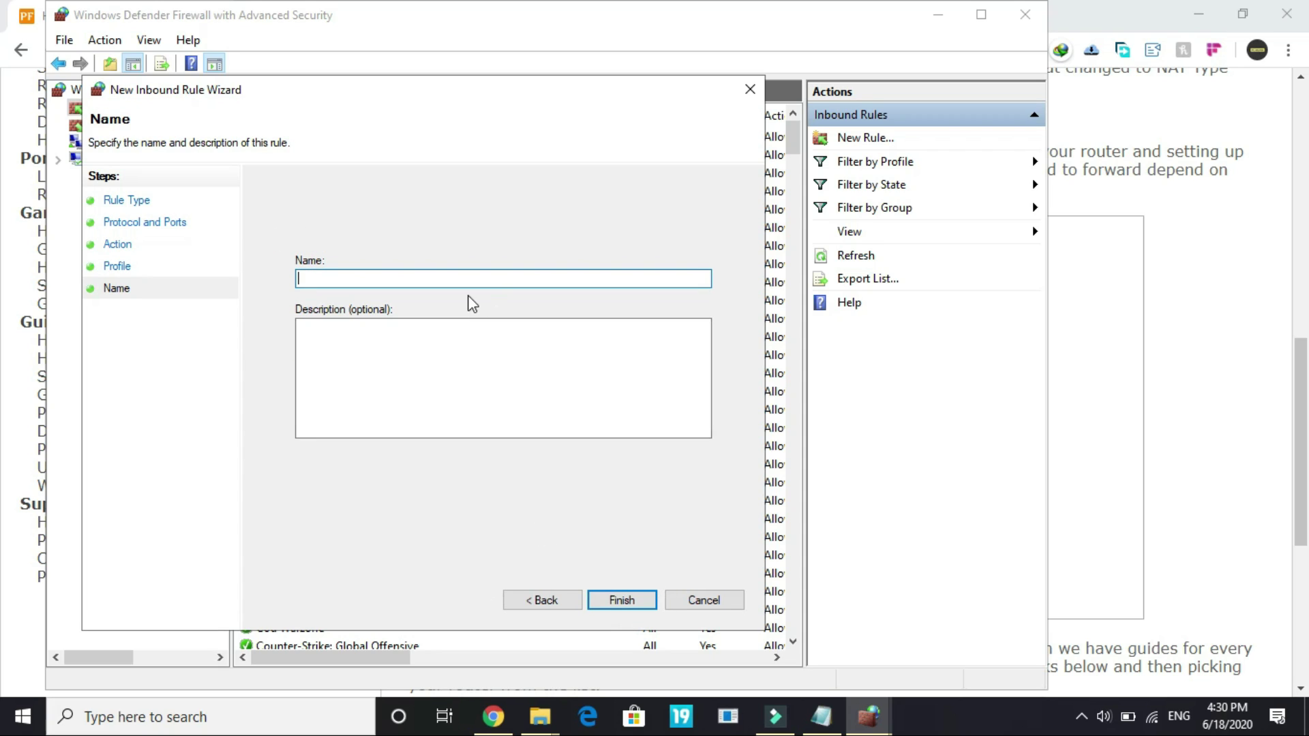
{"action": "type", "text": "overwatch"}
{"action": "left_click", "coordinate": [615, 600]}
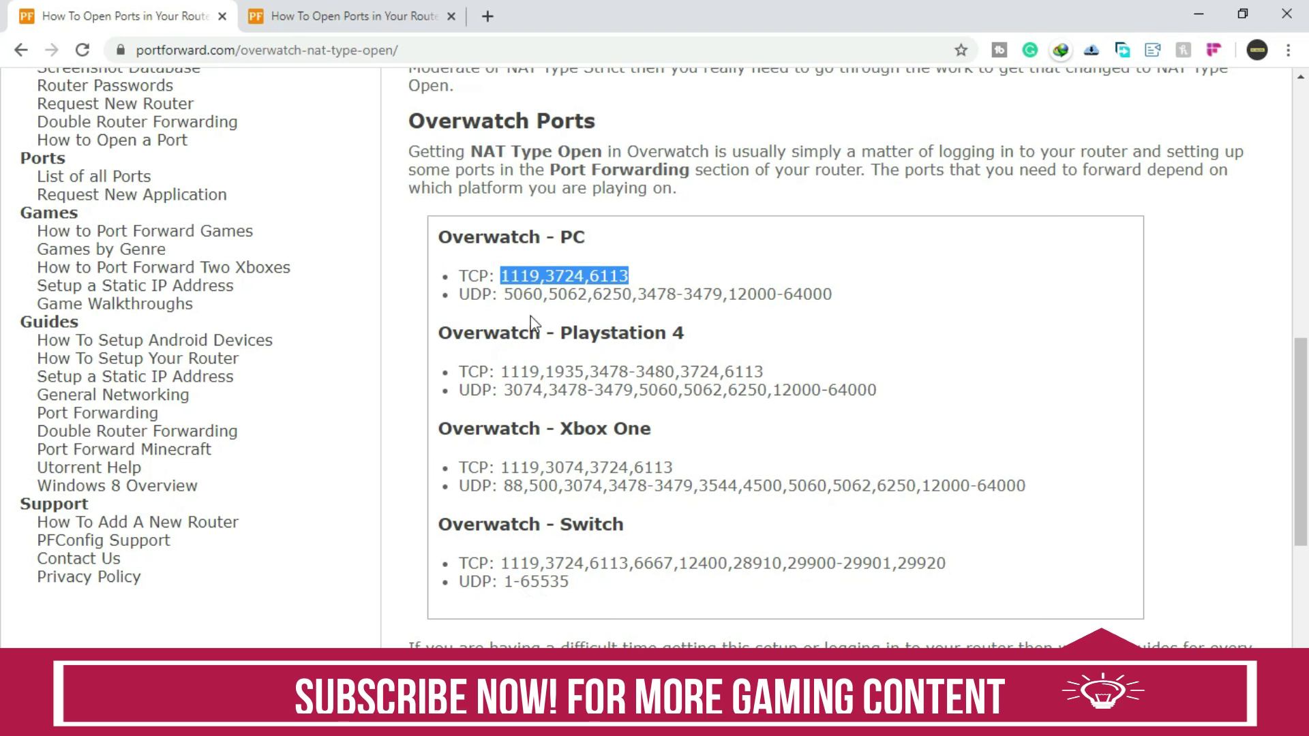
{"action": "left_click", "coordinate": [488, 304]}
{"action": "left_click", "coordinate": [869, 723]}
{"action": "left_click", "coordinate": [948, 626]}
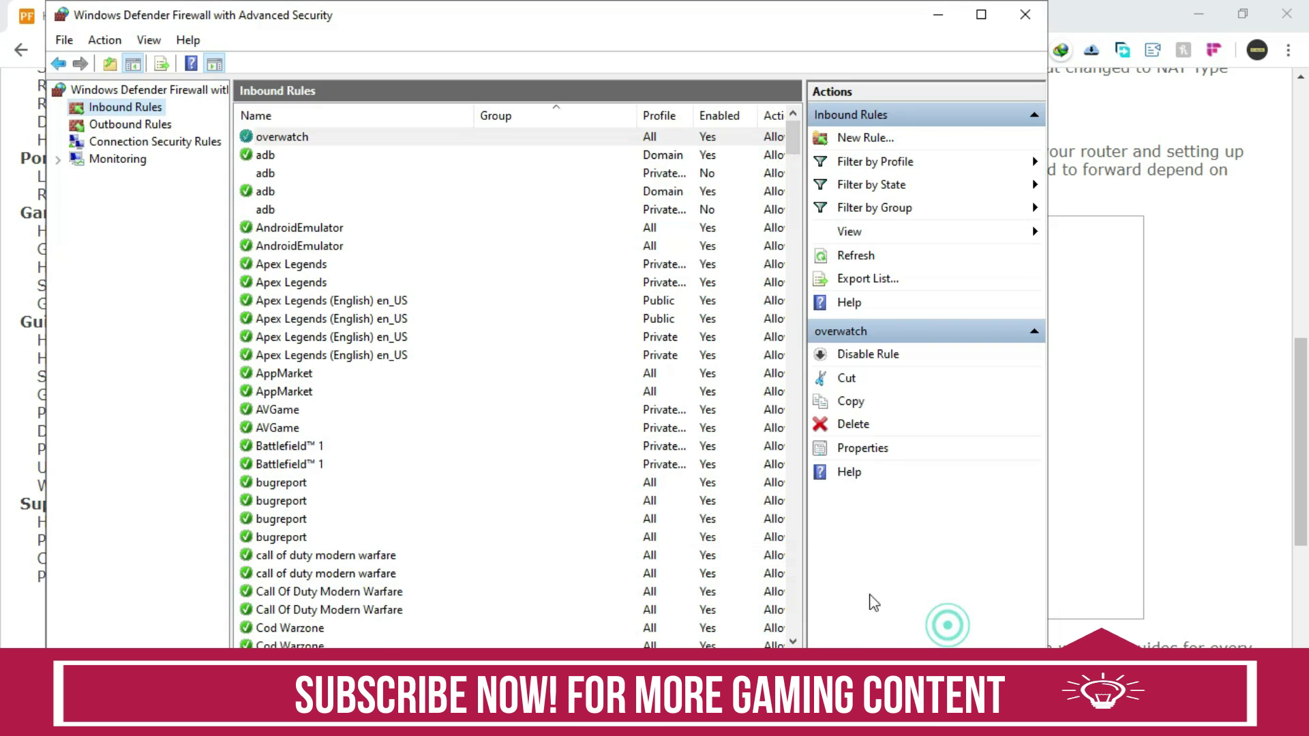
- Start another new inbound Port rule using the UDP protocol
{"action": "left_click", "coordinate": [863, 138]}
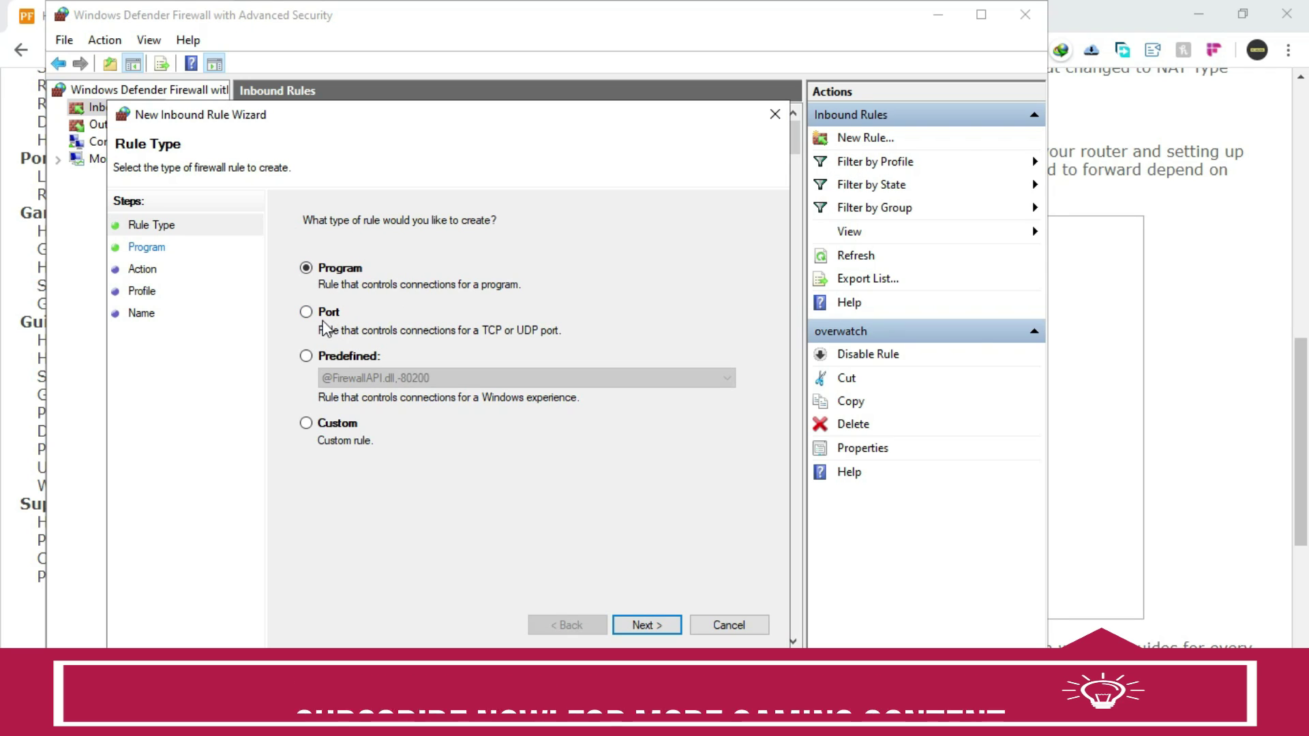
{"action": "left_click", "coordinate": [307, 312]}
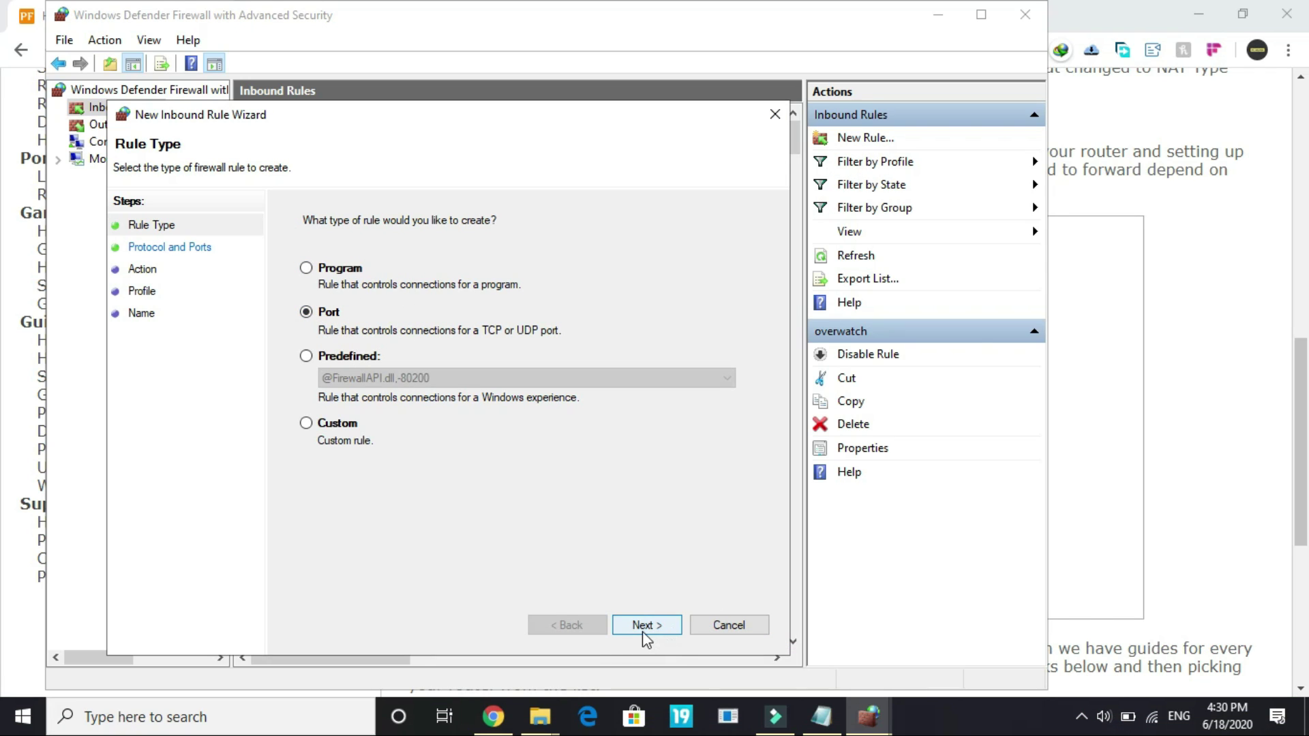
{"action": "left_click", "coordinate": [643, 631]}
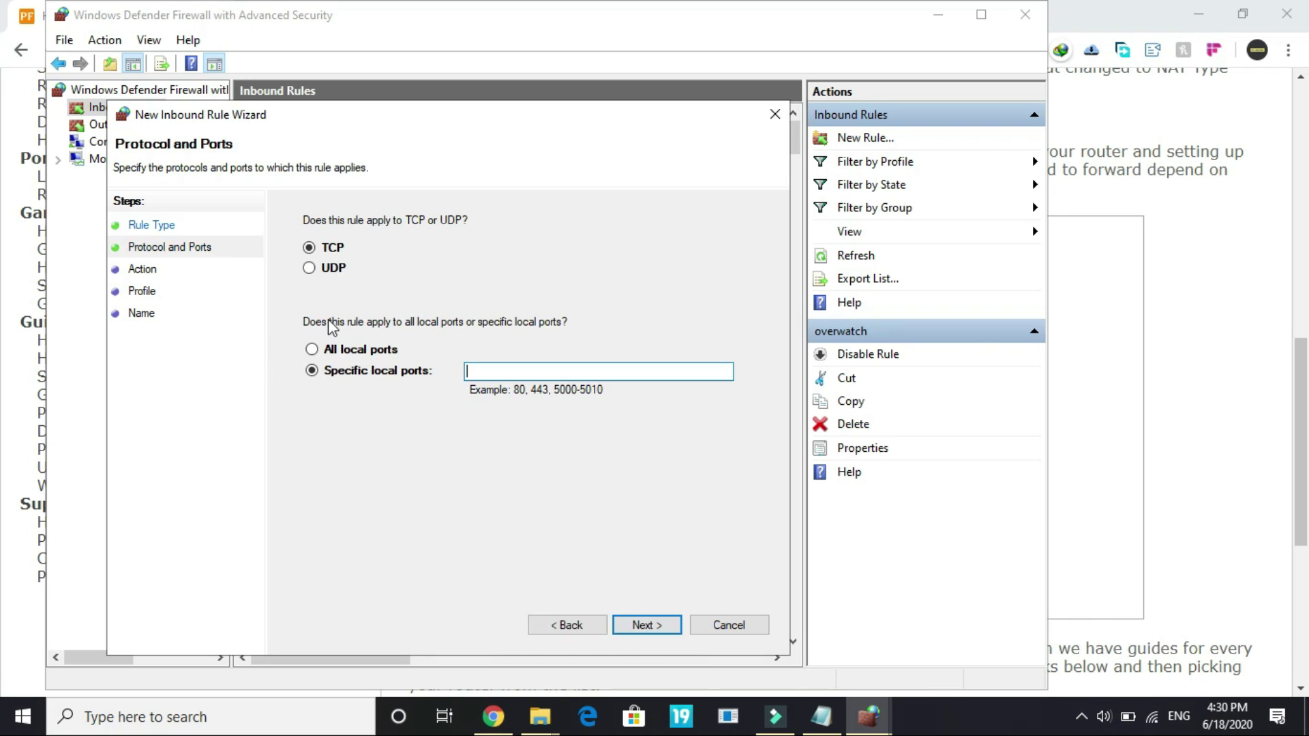
{"action": "left_click", "coordinate": [311, 267]}
- Copy the Overwatch PC UDP port list from the web page into Specific local ports
{"action": "left_click", "coordinate": [1232, 383]}
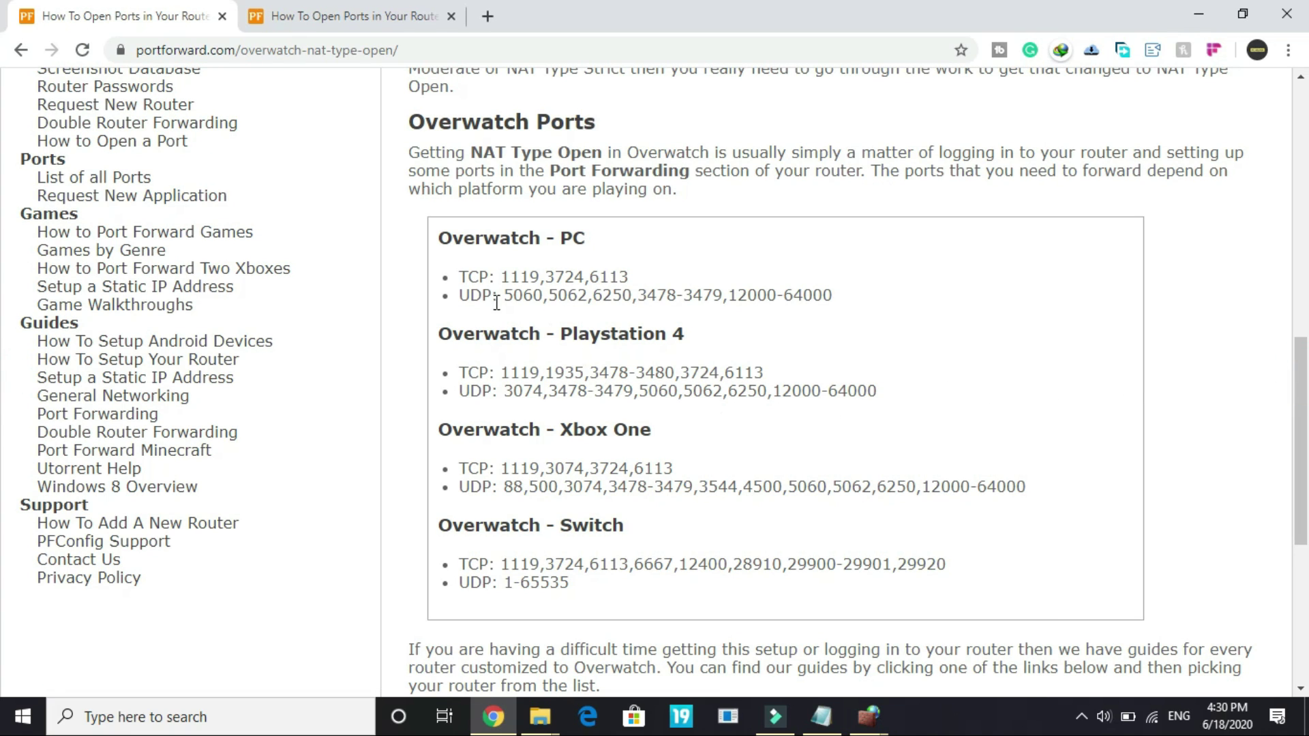
{"action": "left_click_drag", "start_coordinate": [502, 295], "coordinate": [856, 296]}
{"action": "key", "text": "super+c"}
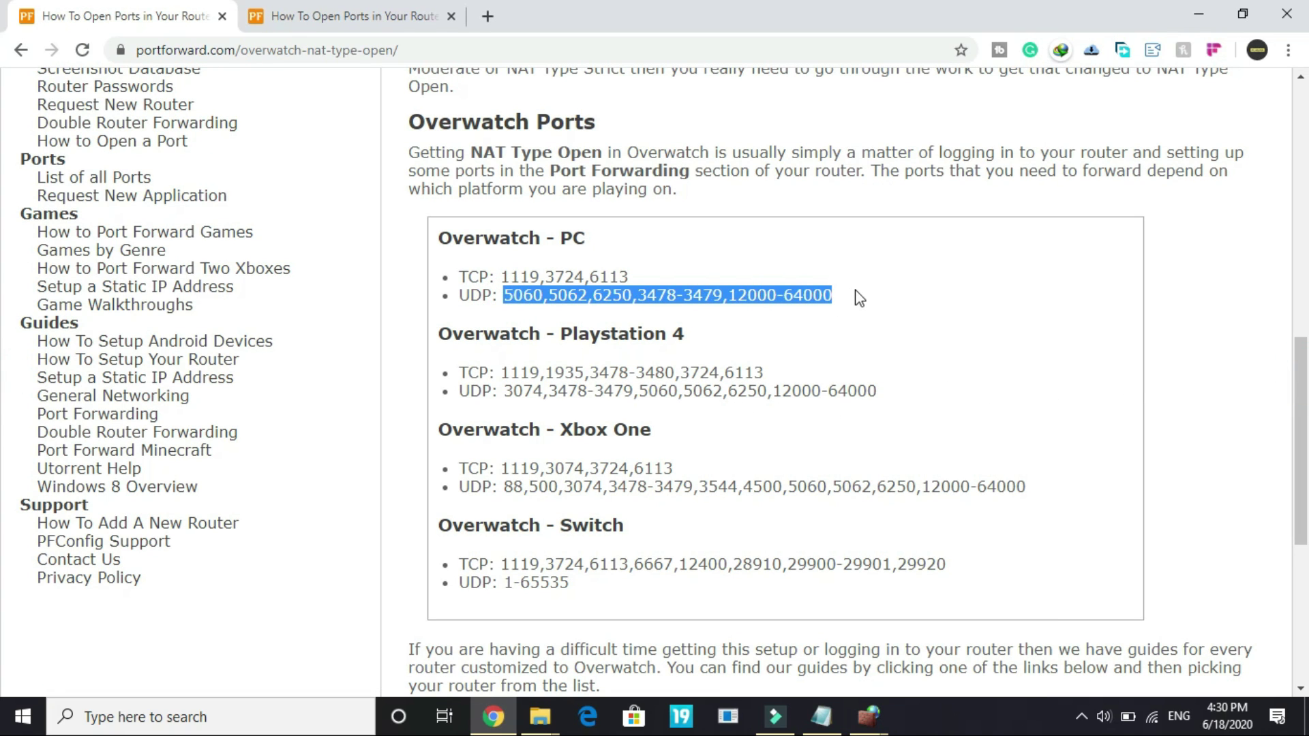
{"action": "left_click", "coordinate": [872, 713]}
{"action": "left_click", "coordinate": [873, 665]}
{"action": "left_click", "coordinate": [546, 371]}
{"action": "right_click", "coordinate": [549, 375]}
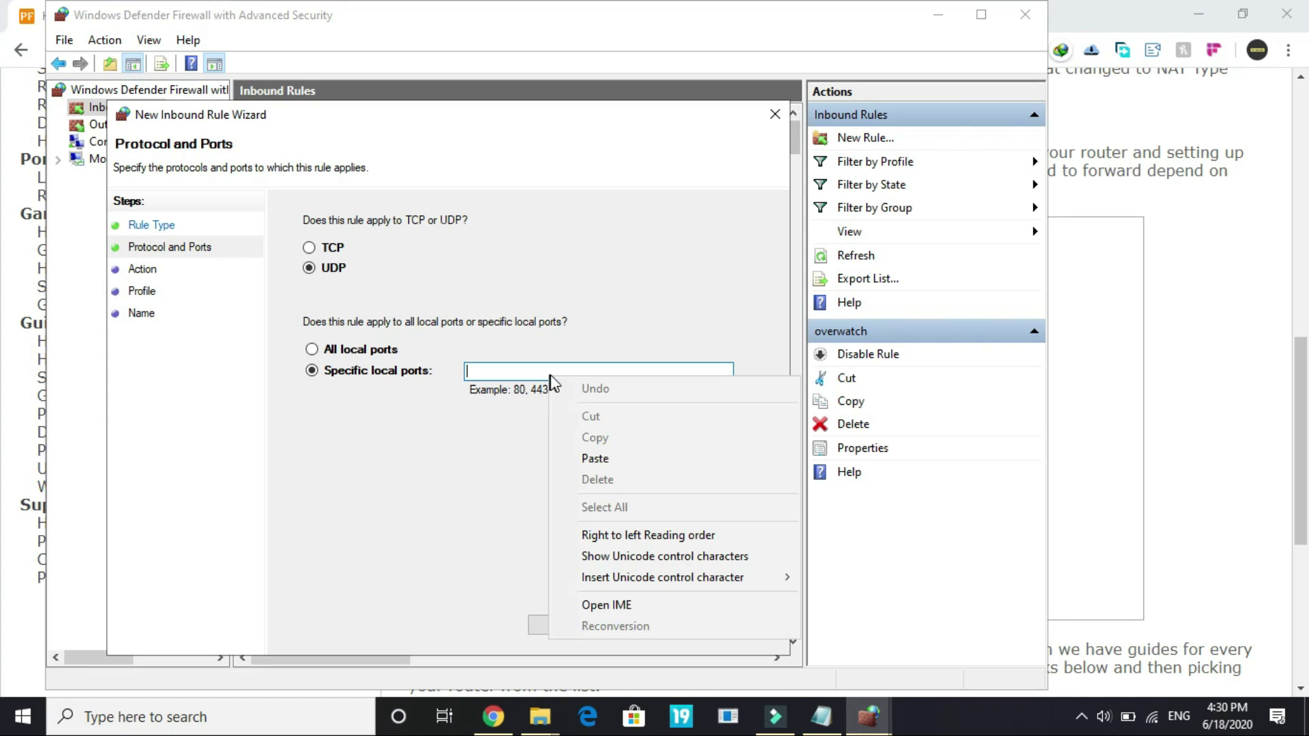
{"action": "left_click", "coordinate": [595, 459]}
- Keep Allow and all profiles, then enter the rule name 'overwatch'
{"action": "left_click", "coordinate": [647, 625]}
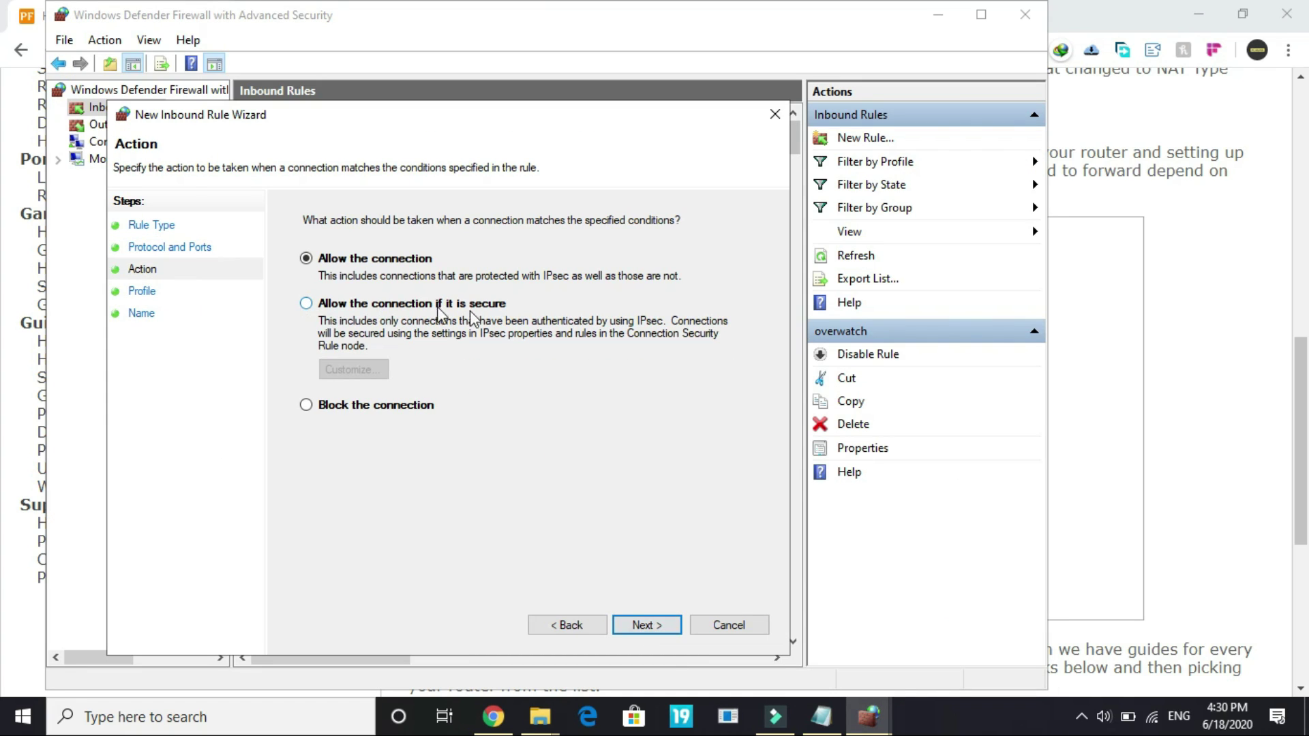
{"action": "left_click", "coordinate": [646, 625]}
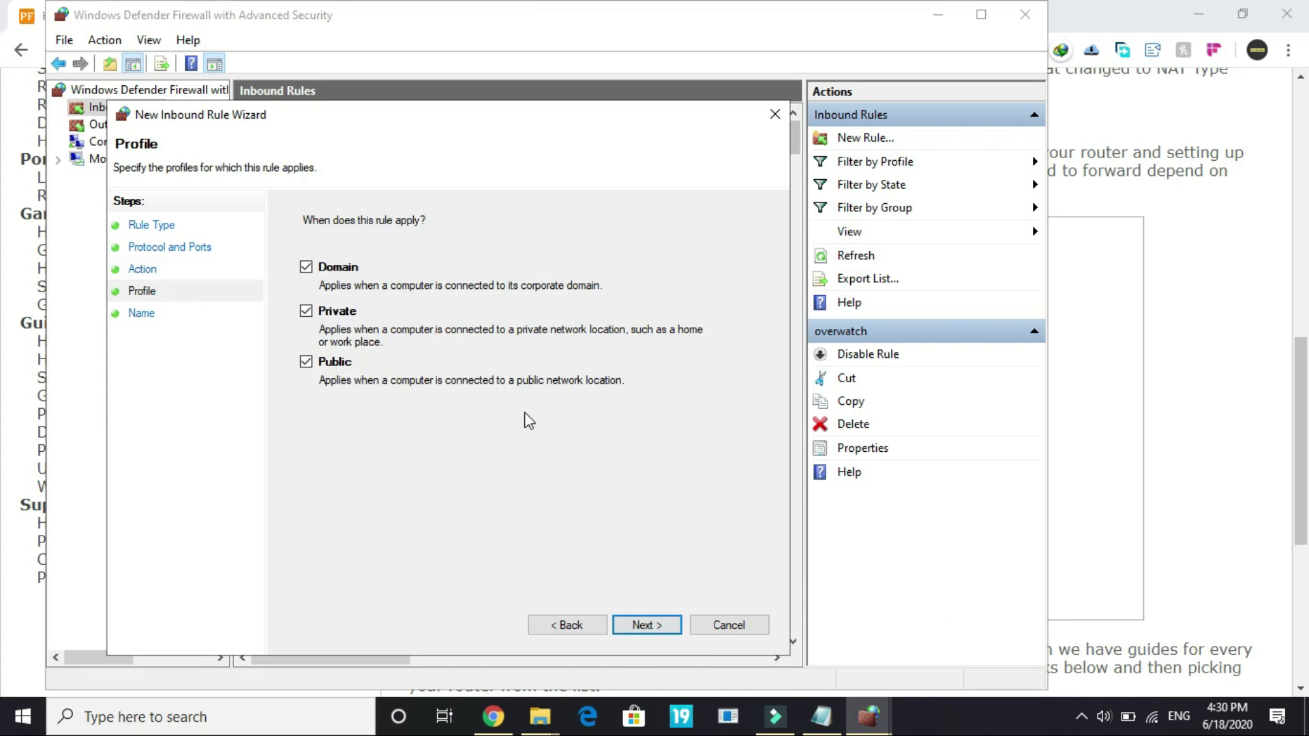
{"action": "left_click", "coordinate": [643, 626]}
{"action": "type", "text": "overwa"}
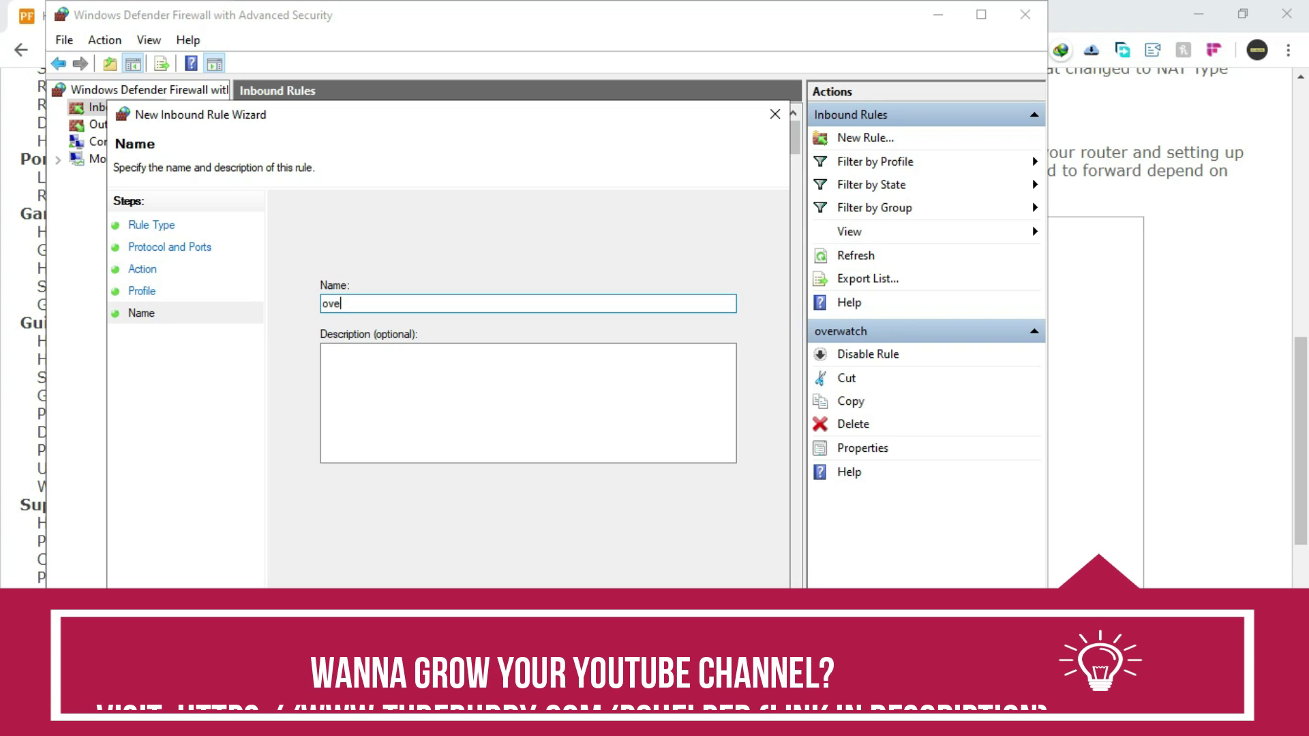
{"action": "type", "text": "tch"}
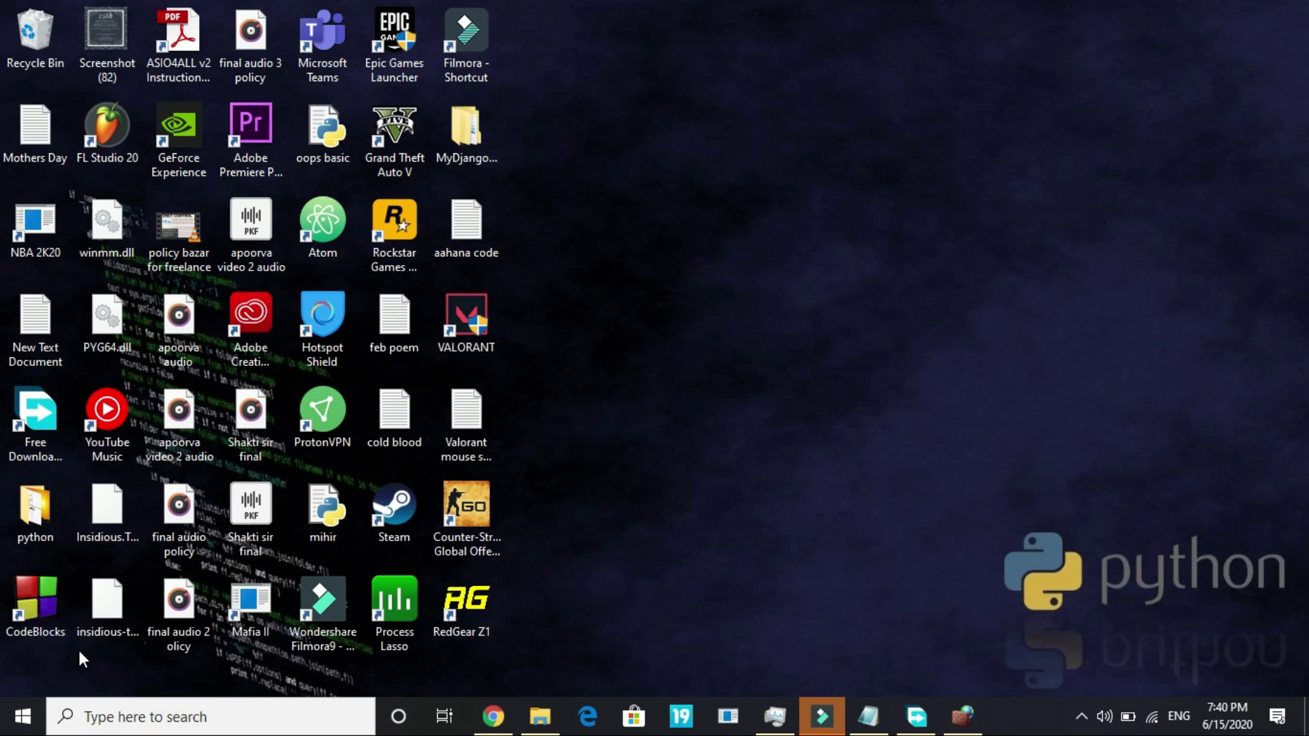
- Open Command Prompt, run ipconfig /flushdns, and close the window
{"action": "left_click", "coordinate": [128, 722]}
{"action": "type", "text": "cmd"}
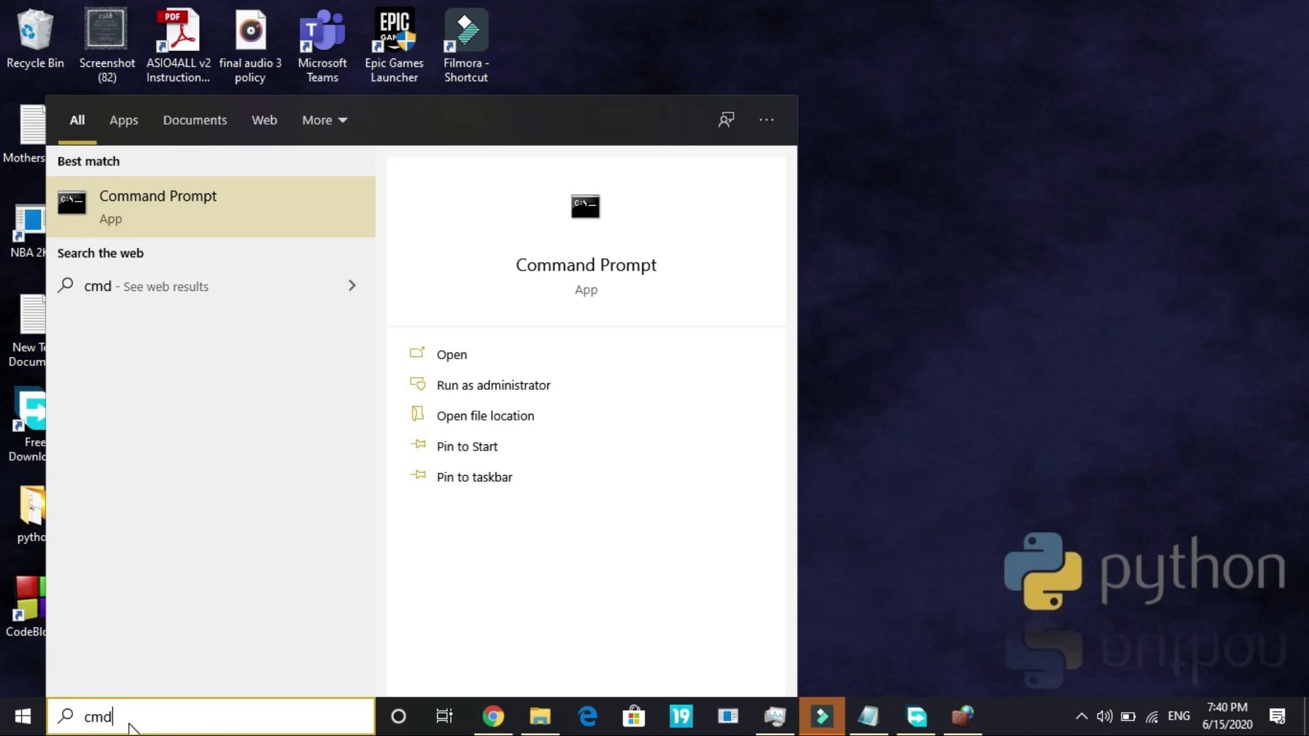
{"action": "left_click", "coordinate": [192, 203]}
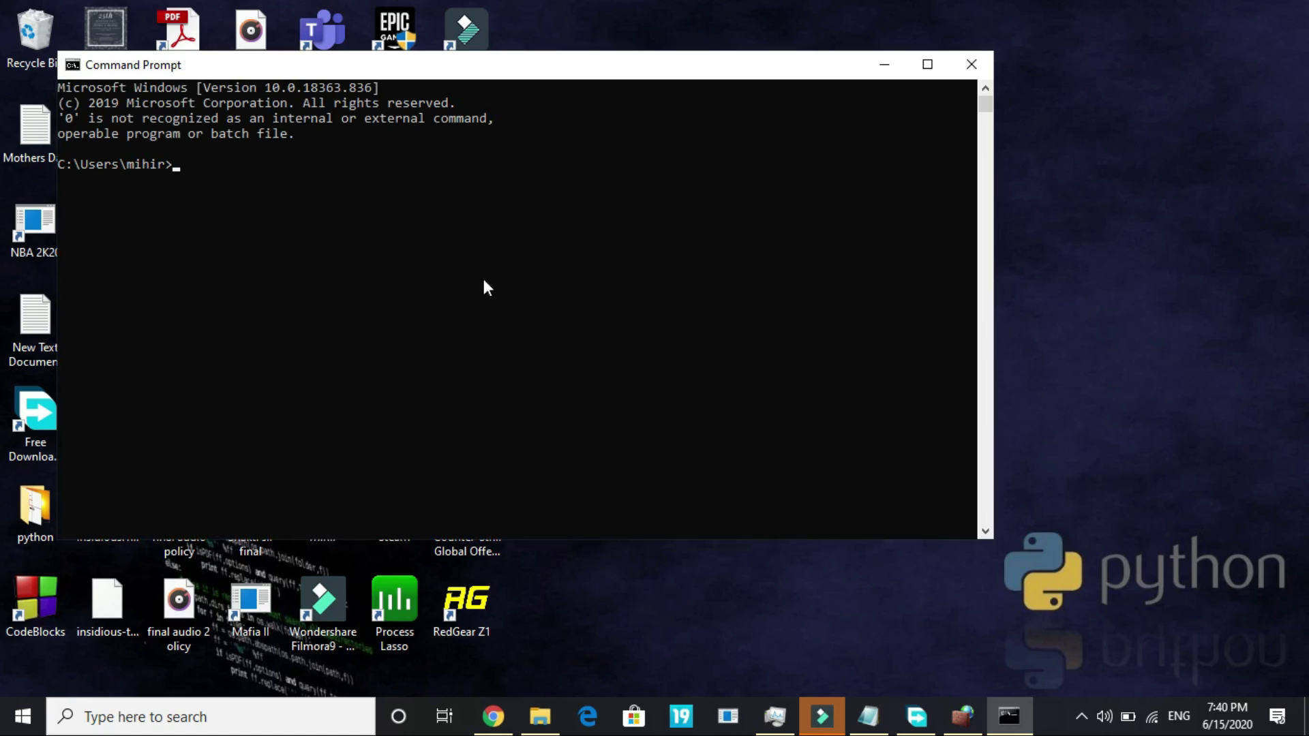
{"action": "type", "text": "ipconfig /flushdns"}
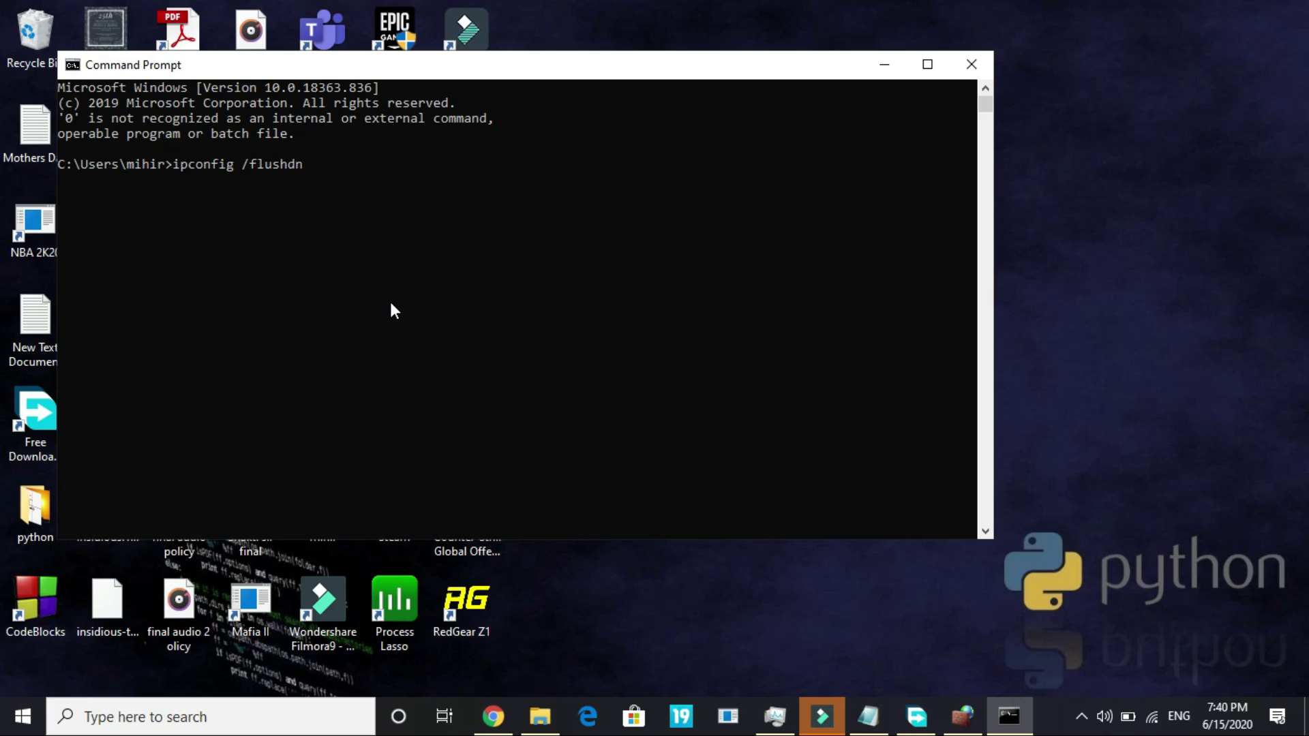
{"action": "key", "text": "Return"}
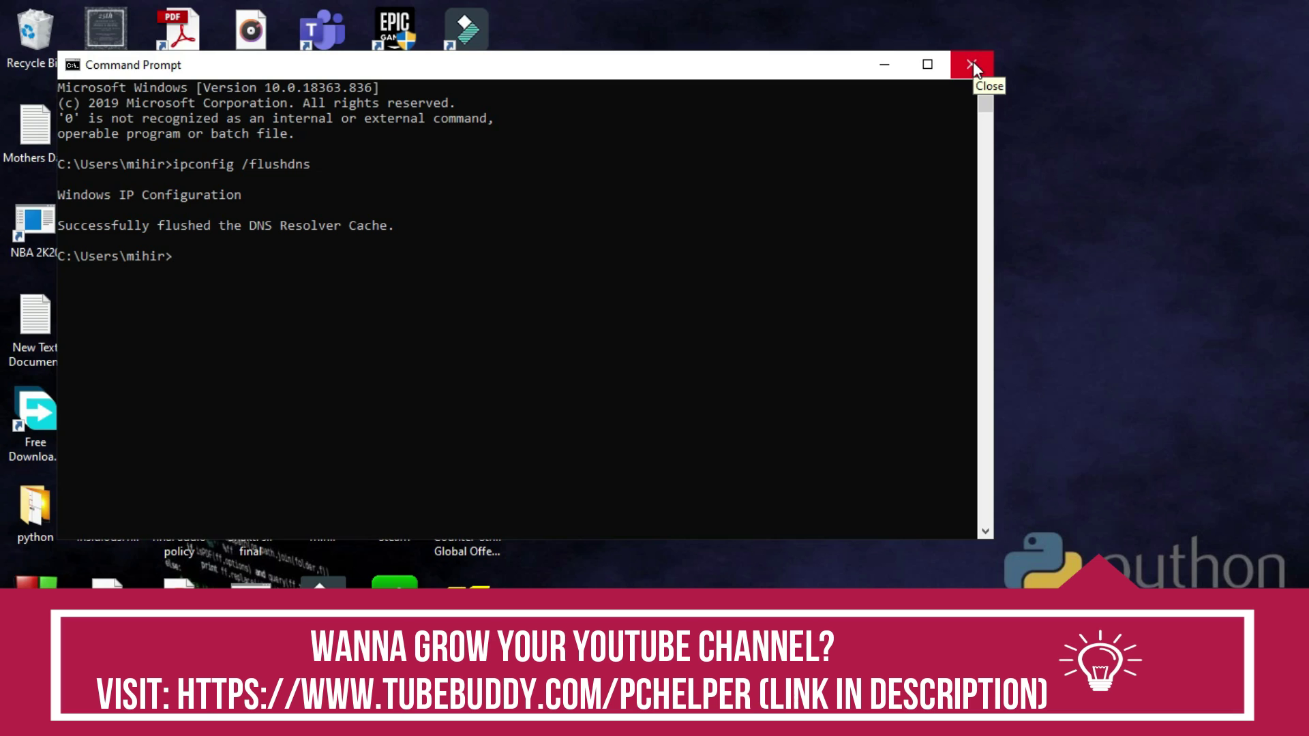
{"action": "left_click", "coordinate": [972, 64]}
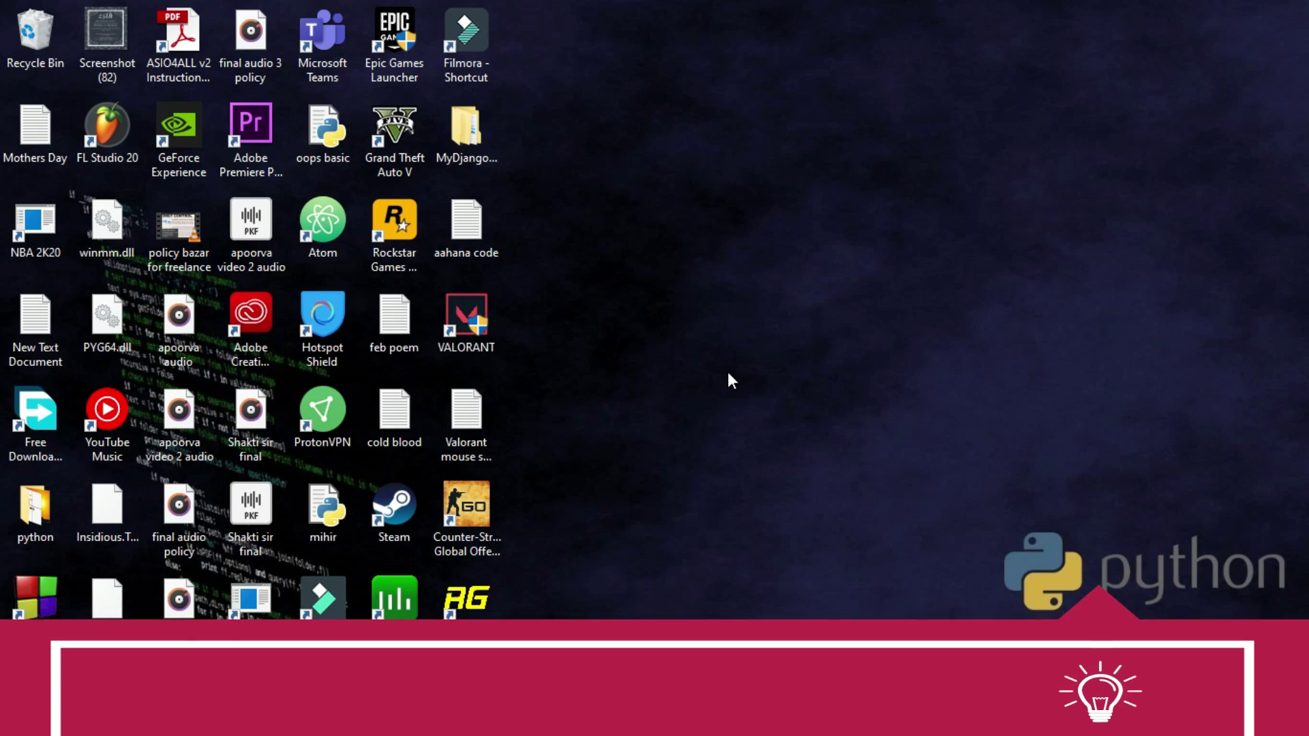
{"action": "left_click", "coordinate": [493, 716]}
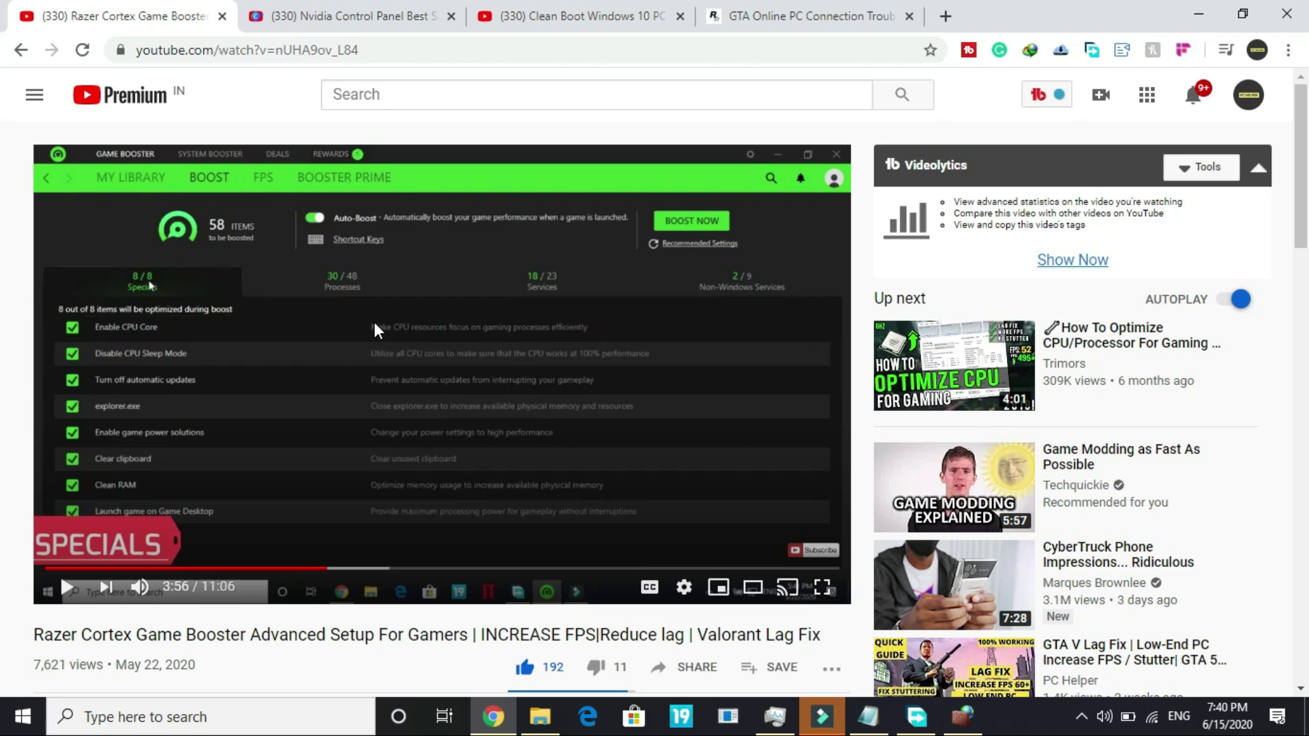
{"action": "scroll", "coordinate": [80, 509], "scroll_direction": "down", "scroll_amount": 2}
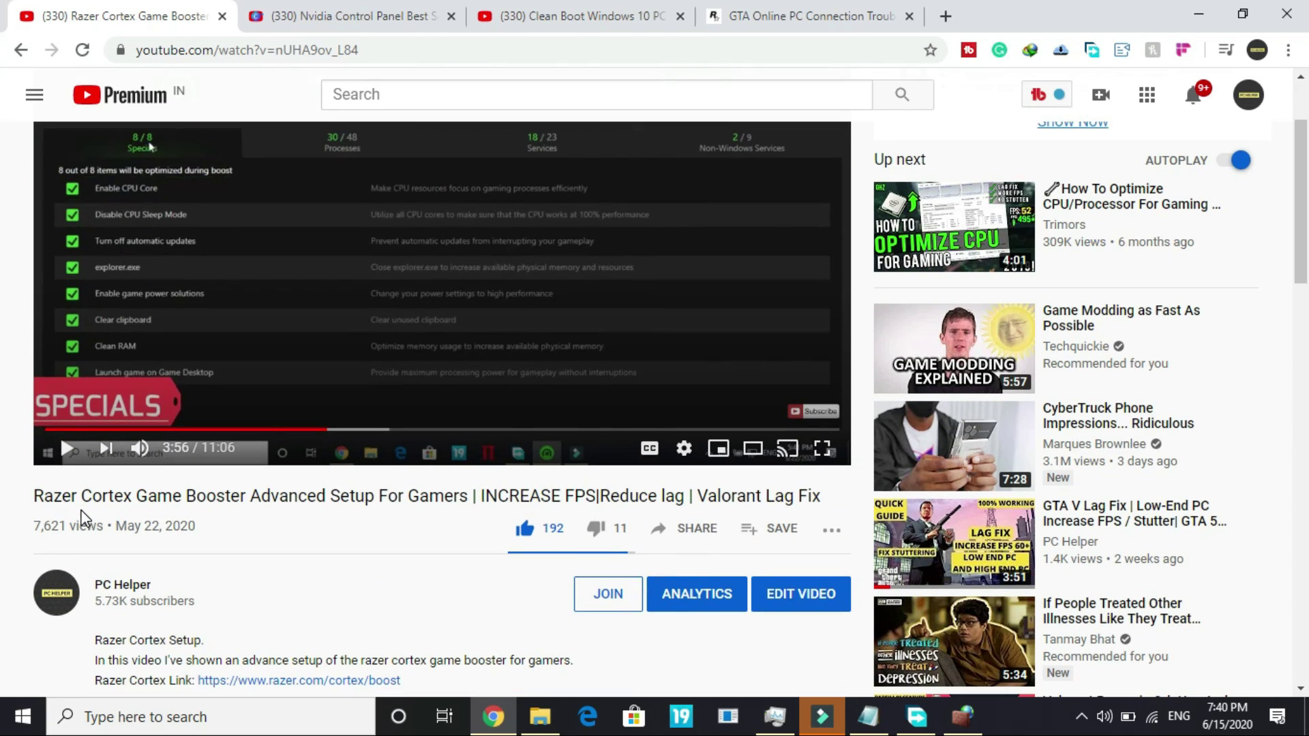
{"action": "left_click_drag", "start_coordinate": [30, 496], "coordinate": [215, 499]}
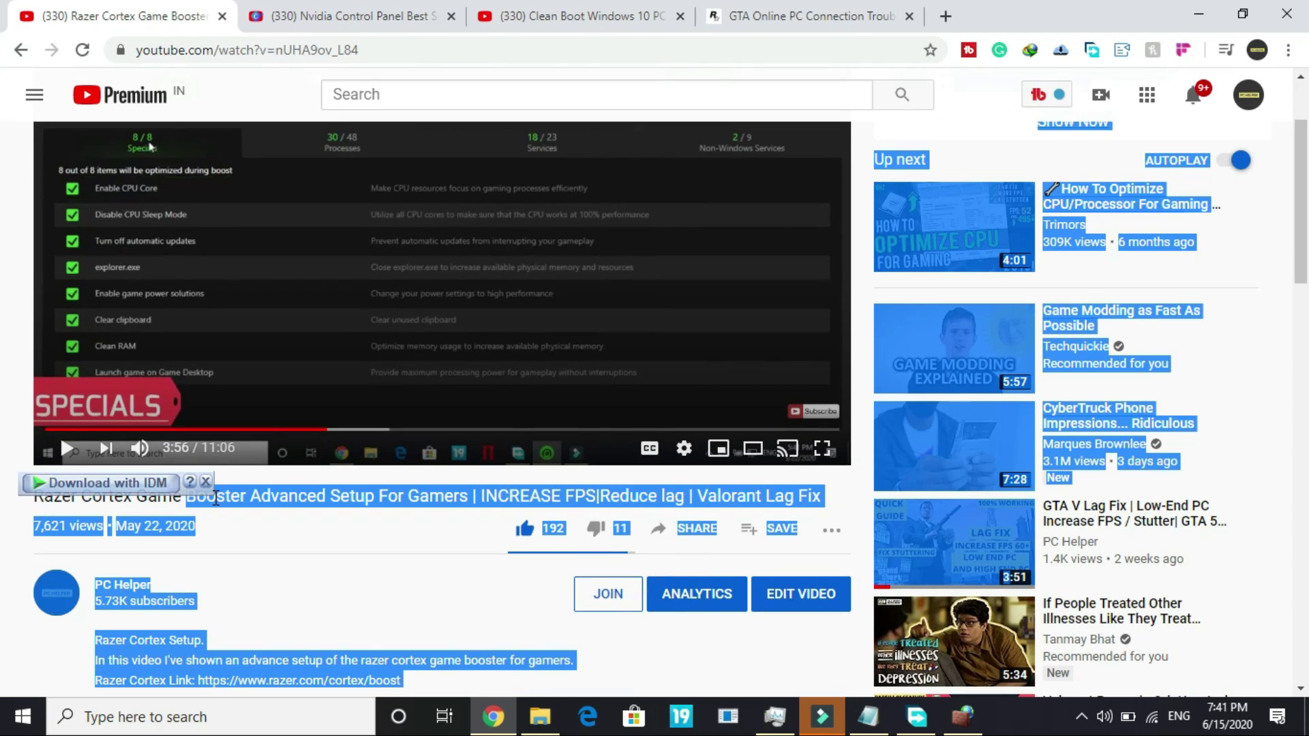
{"action": "left_click", "coordinate": [305, 544]}
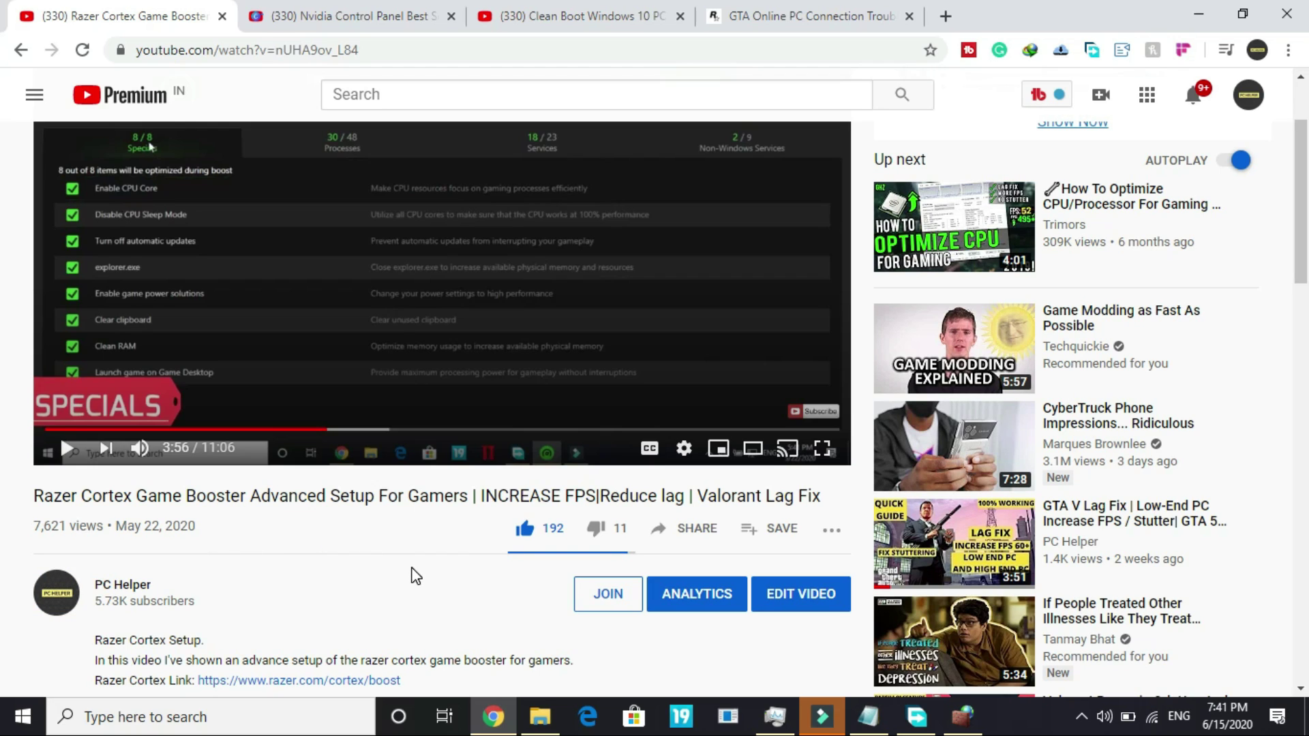
{"action": "scroll", "coordinate": [416, 573], "scroll_direction": "up", "scroll_amount": 2}
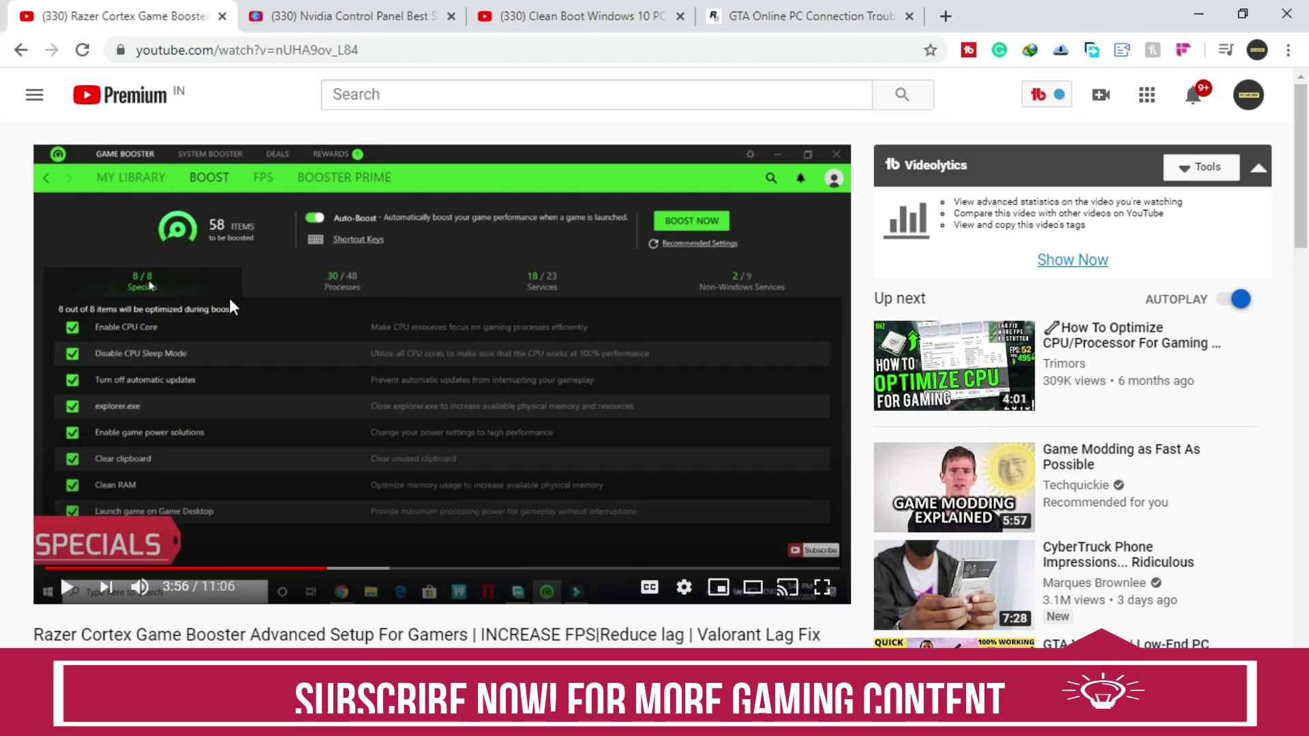
{"action": "left_click", "coordinate": [350, 20]}
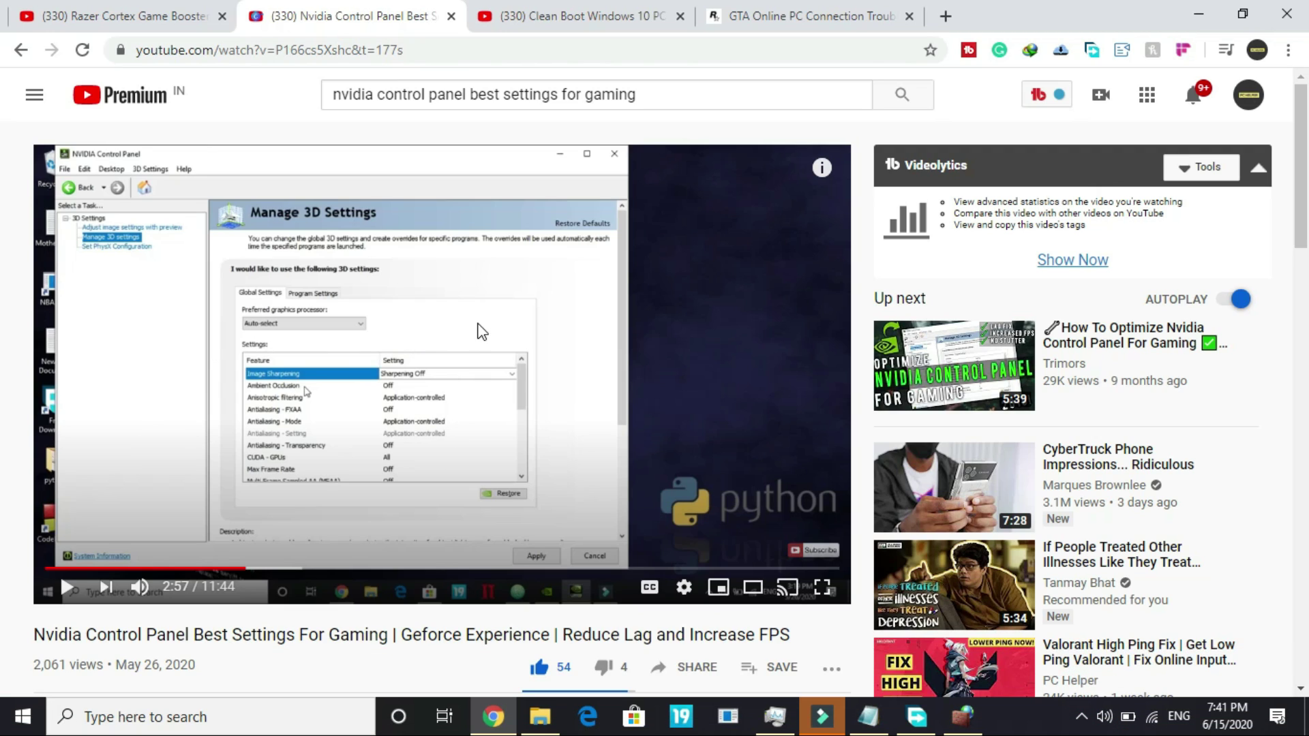
{"action": "left_click", "coordinate": [149, 19]}
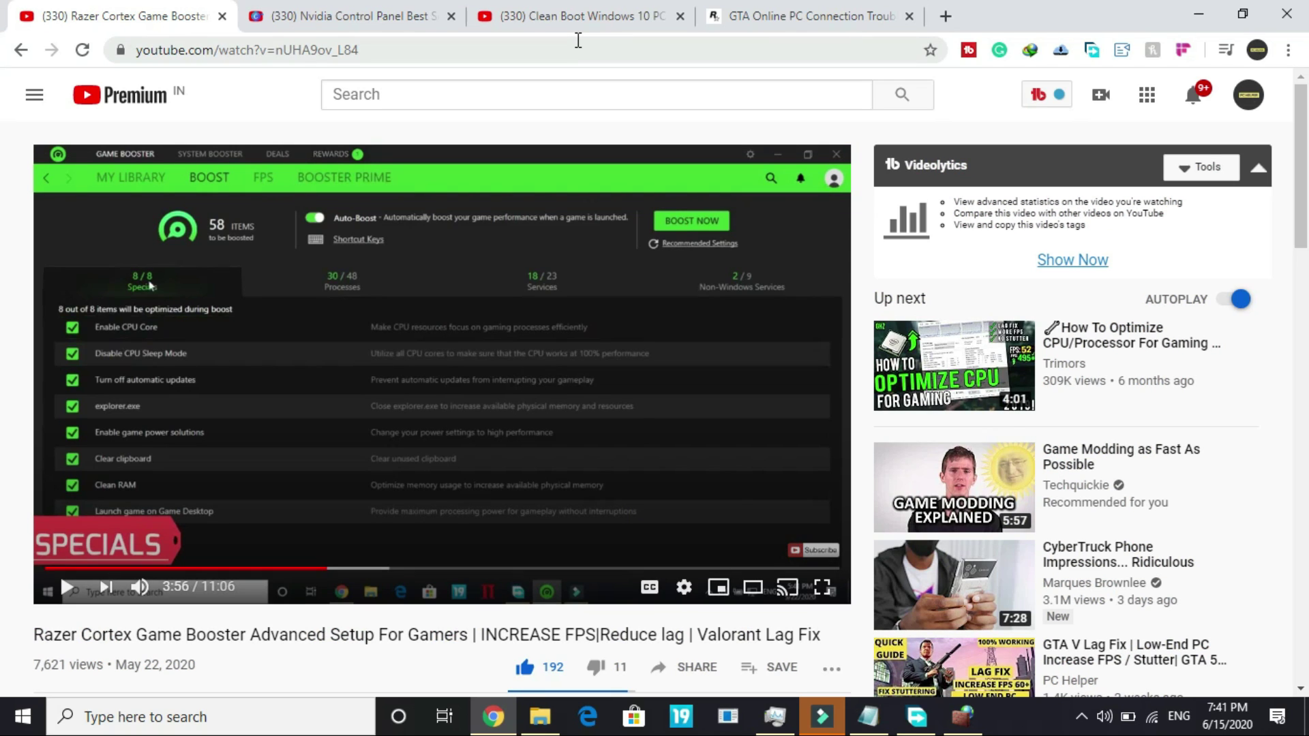
{"action": "key", "text": "super+d"}
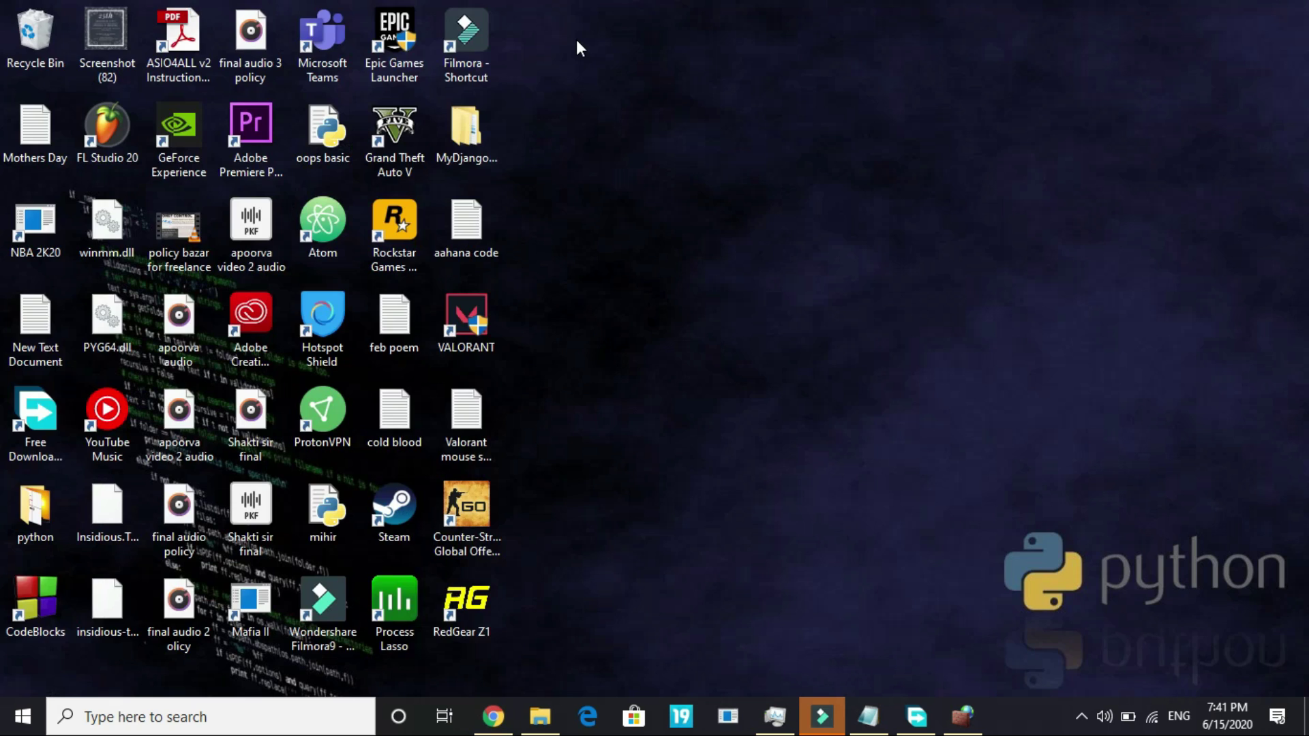